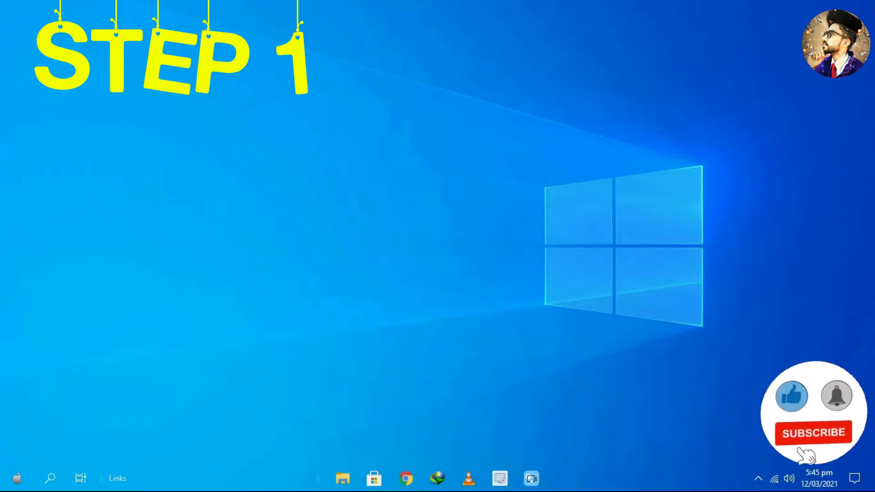
- Search Windows for Control Panel, open it and maximize its window
left_click(51, 477)
type("con")
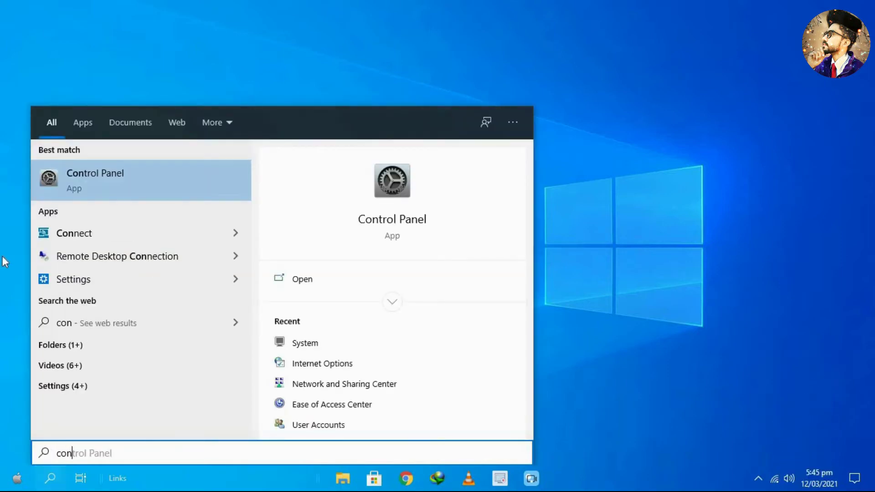
left_click(326, 283)
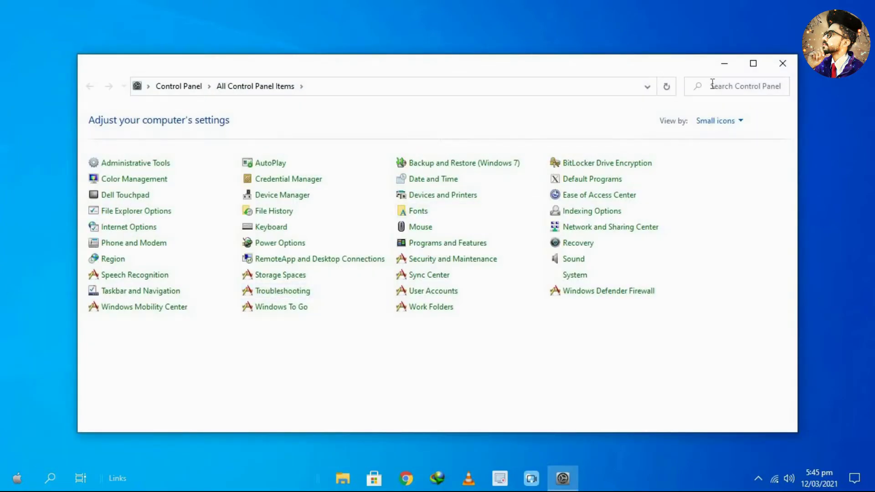
left_click(753, 63)
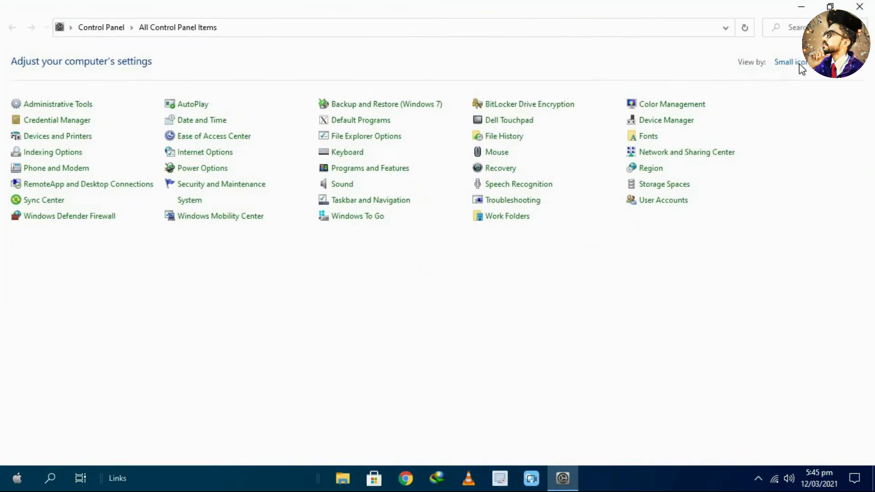
- Switch the Control Panel view to Category and back to Small icons
left_click(798, 64)
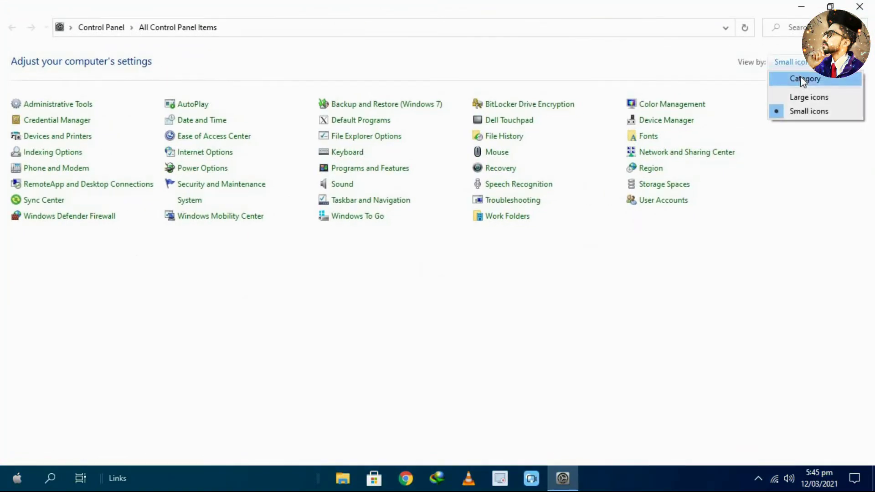
left_click(800, 77)
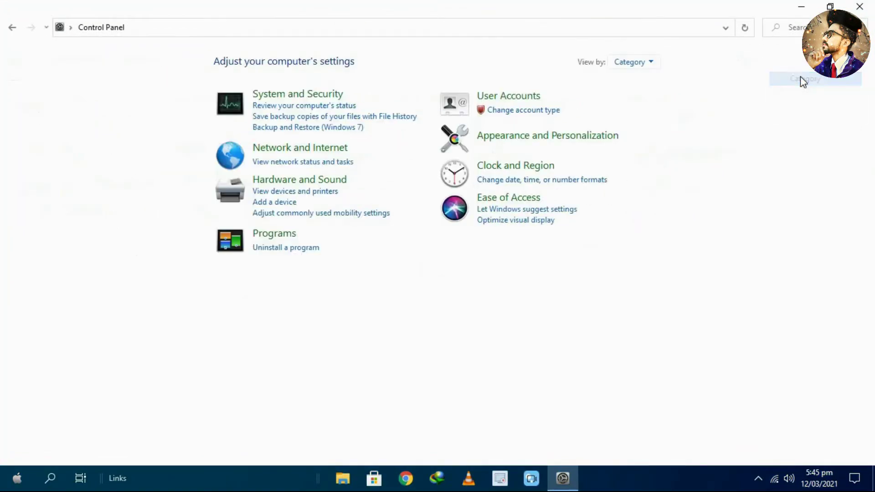
left_click(629, 62)
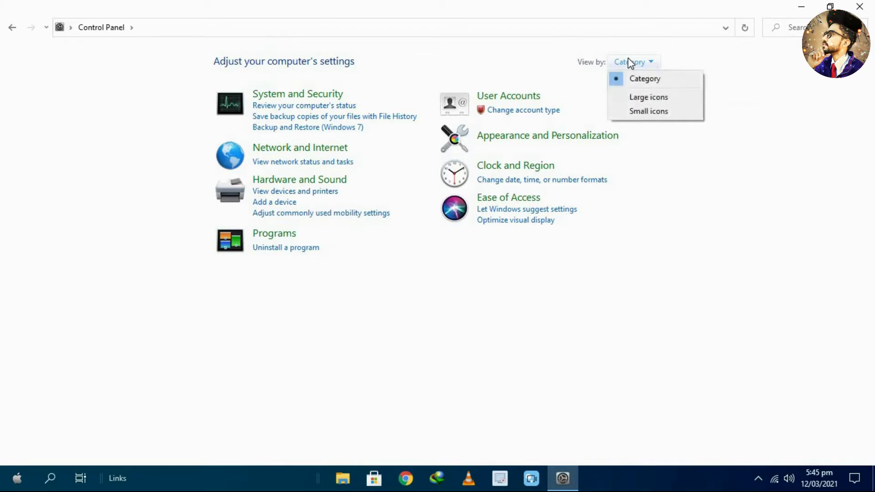
left_click(651, 111)
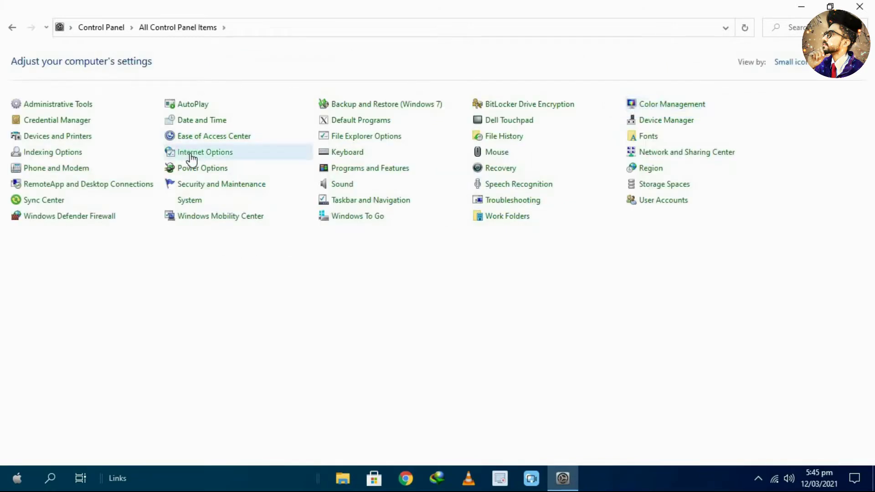
- Open the LAN settings from the connection settings in Internet Options
left_click(220, 158)
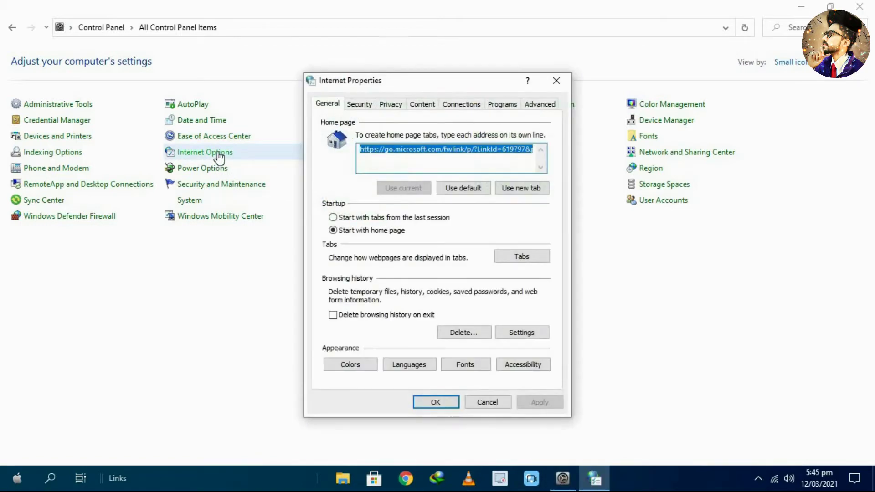
left_click(471, 106)
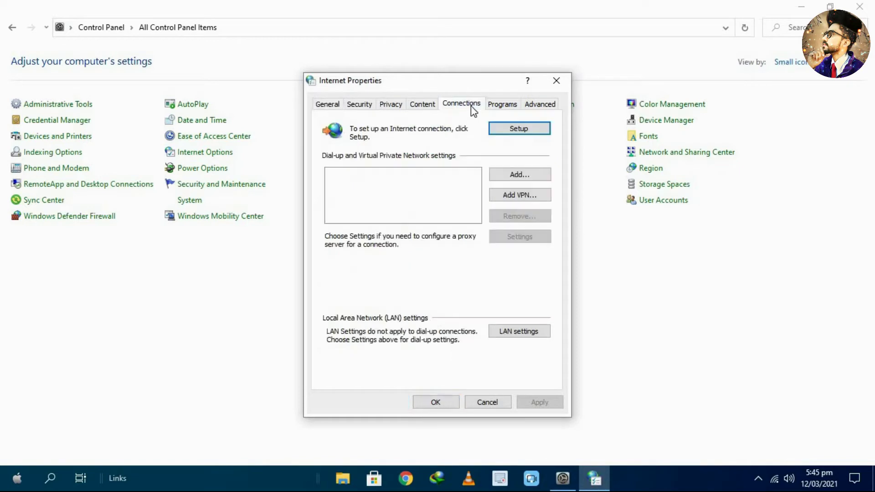
left_click(525, 335)
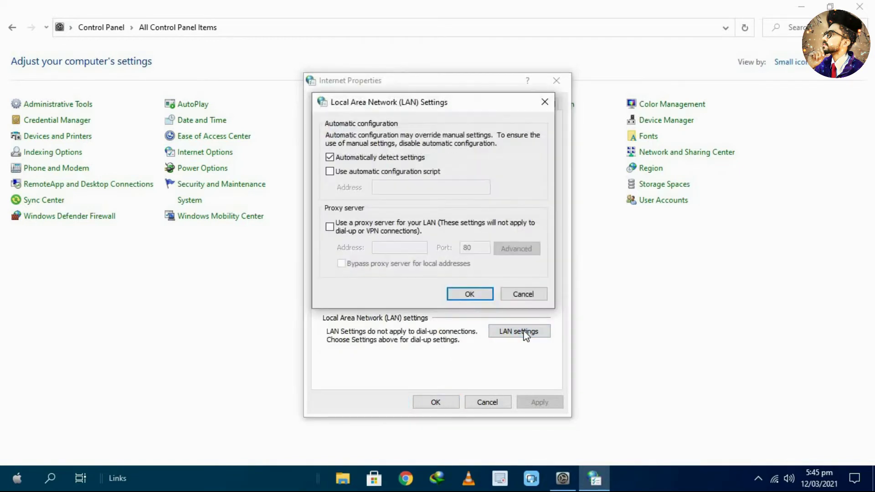
- Make sure the LAN proxy server option is unchecked, accept the LAN and Internet Properties dialogs and close Control Panel
left_click(334, 228)
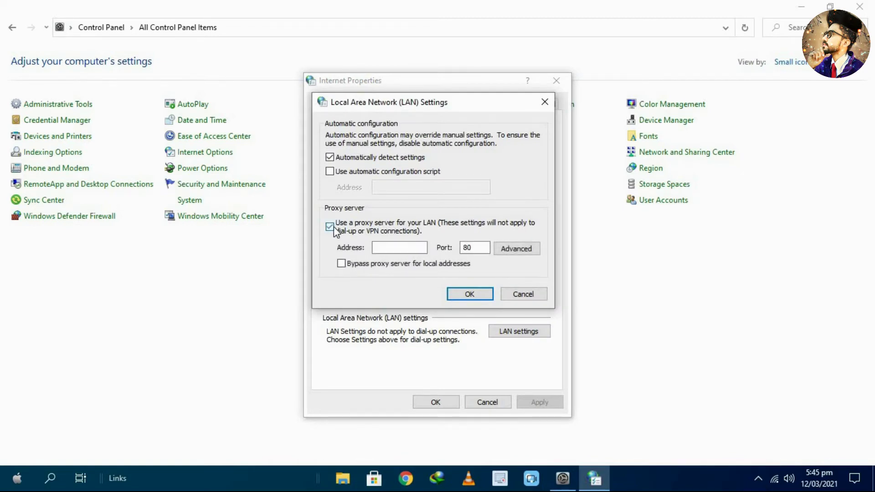
left_click(335, 231)
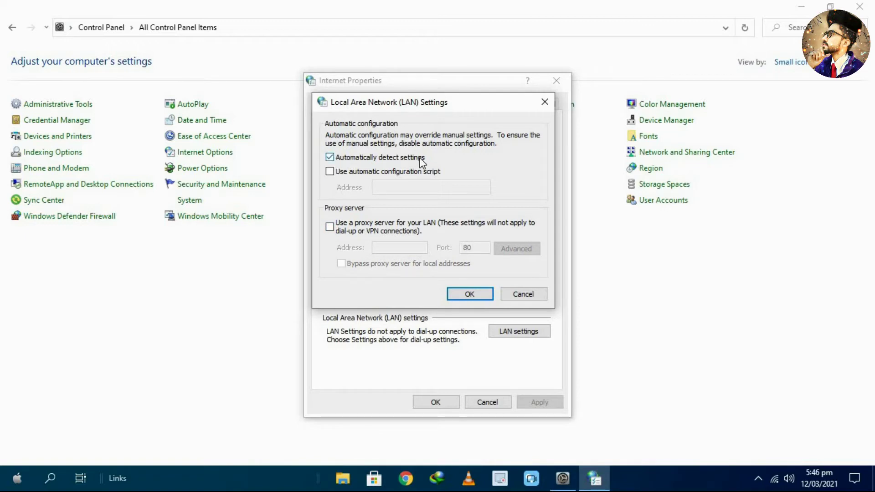
left_click(468, 294)
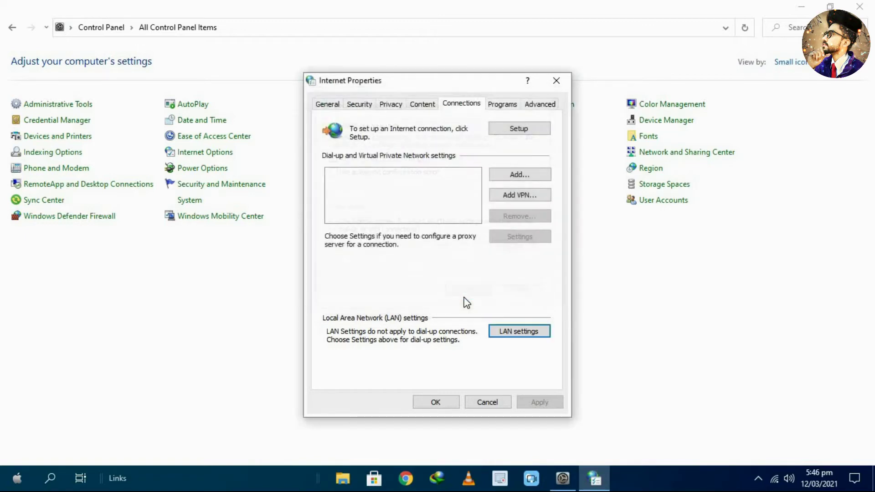
left_click(446, 402)
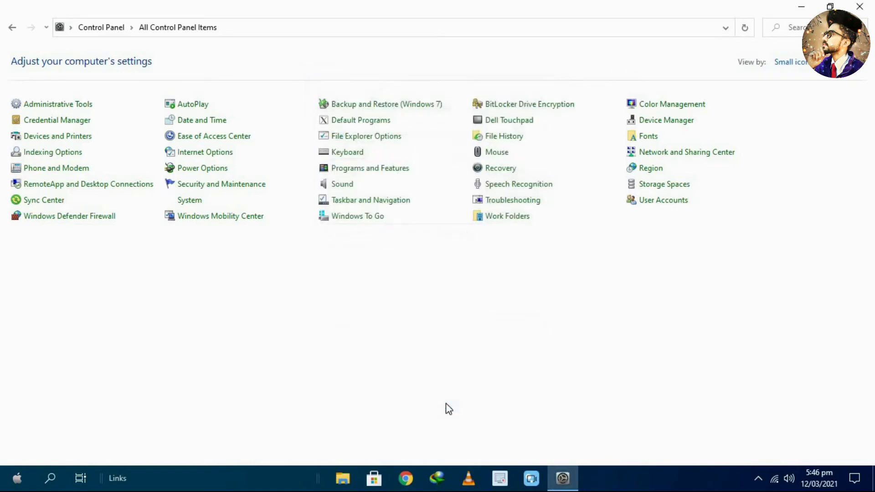
left_click(859, 6)
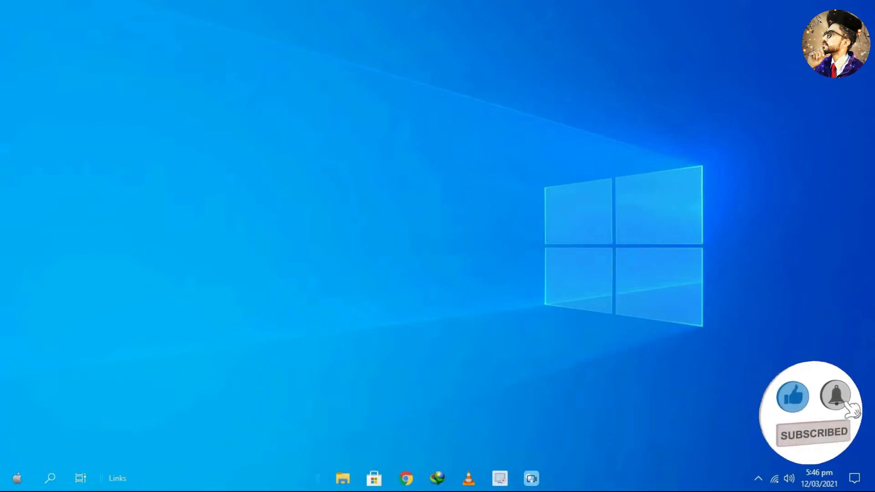
- Search Windows for cmd, open Command Prompt without administrator rights and maximize its window
left_click(51, 482)
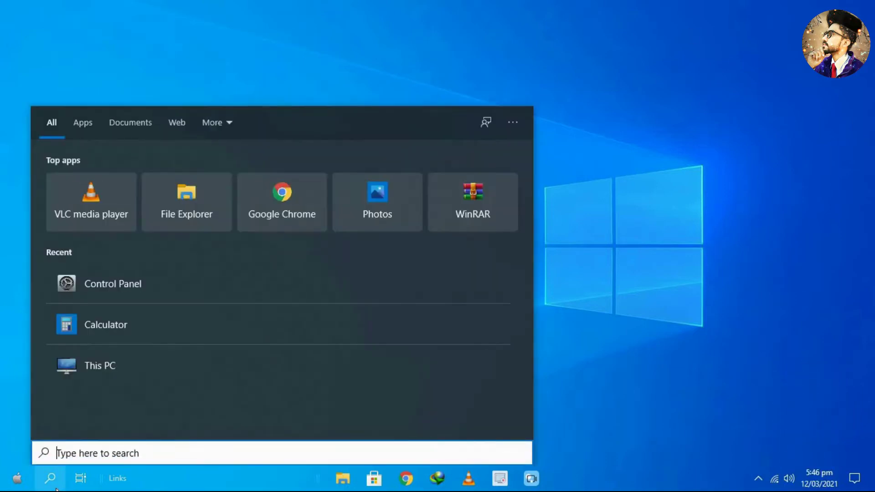
type("cmd")
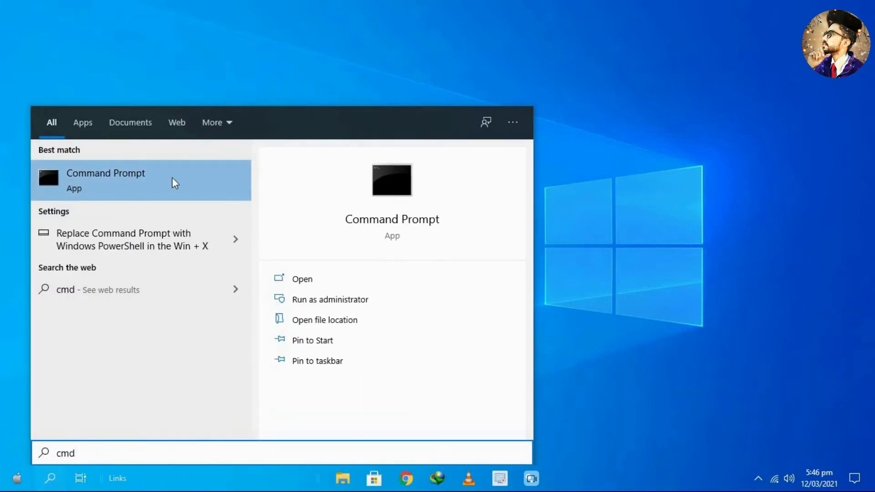
left_click(293, 279)
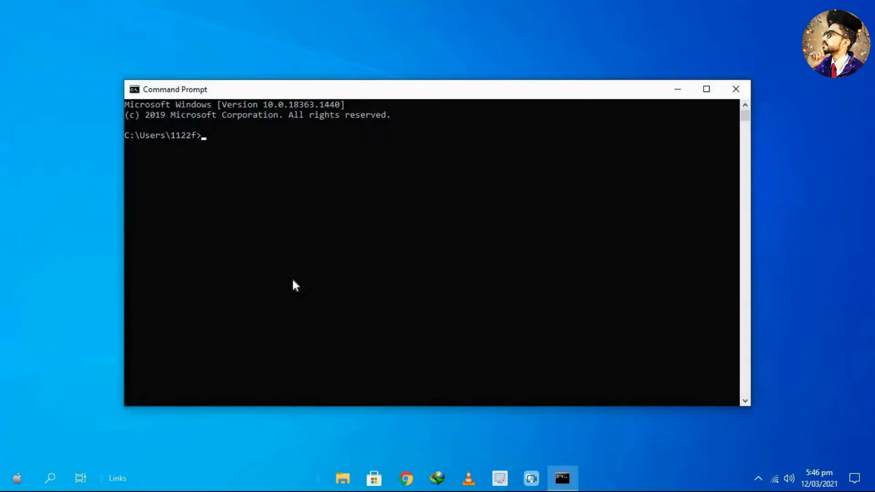
left_click(705, 90)
- Try to switch the firewall off and on again with "netsh advfirewall set allprofiles state off" and the same command ending in "state on"
type("netsh ad")
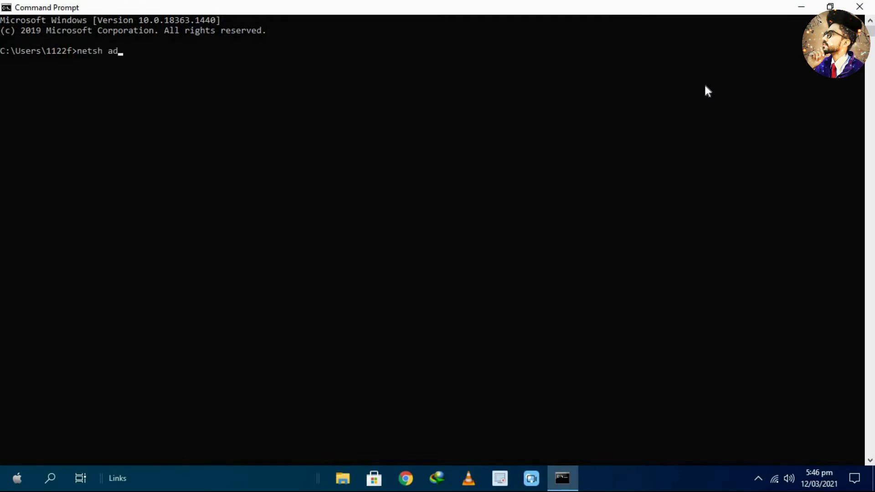
type("vfirewall set allpr")
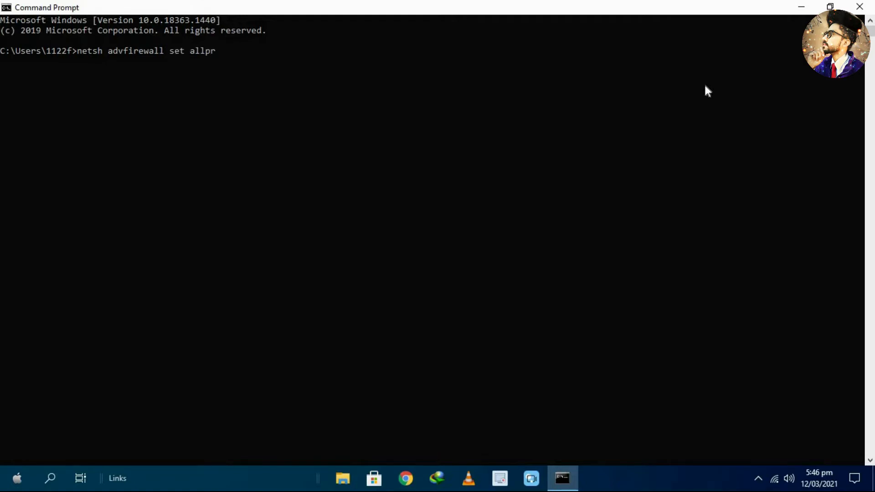
type("ofiles state off")
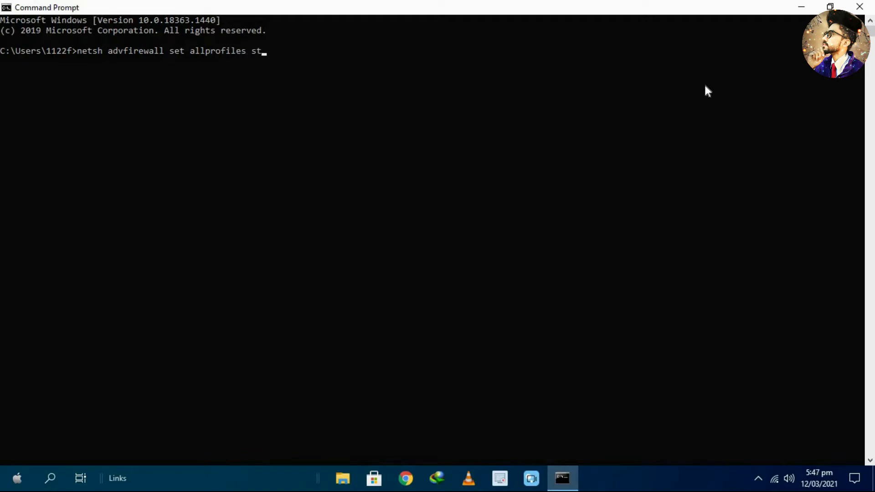
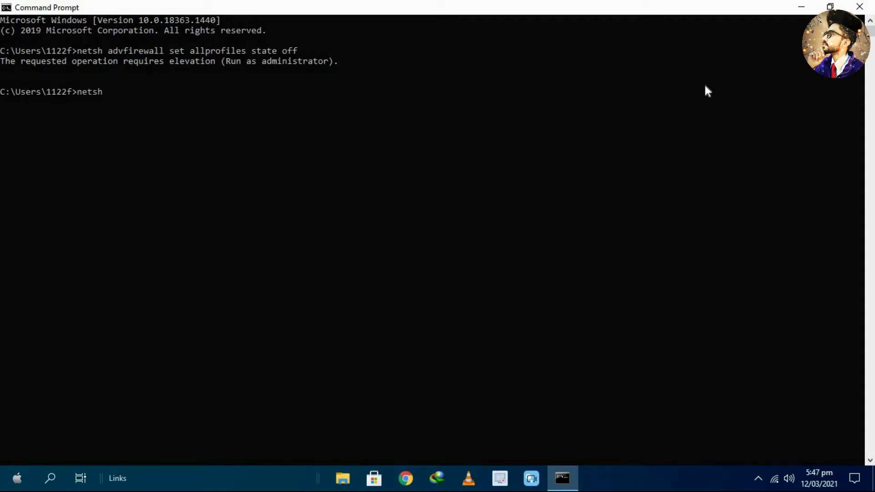
type("advfirewall set allprofiles state on")
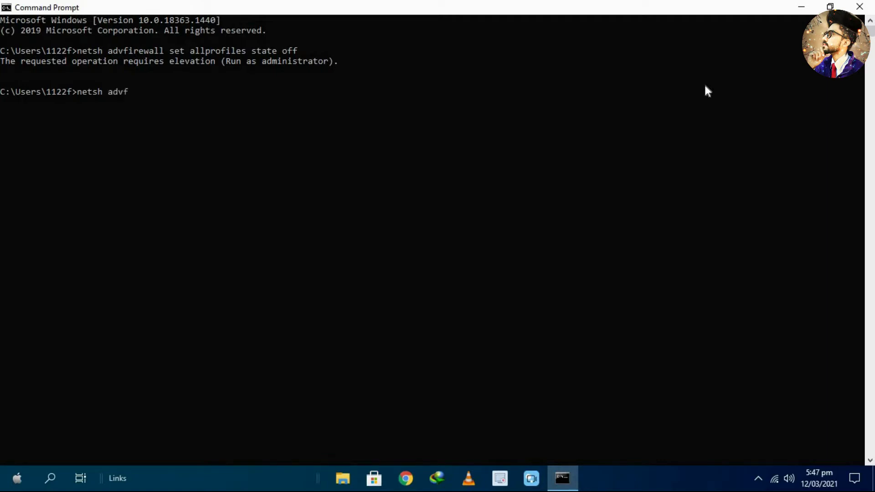
type("rewall set allprofiles state on")
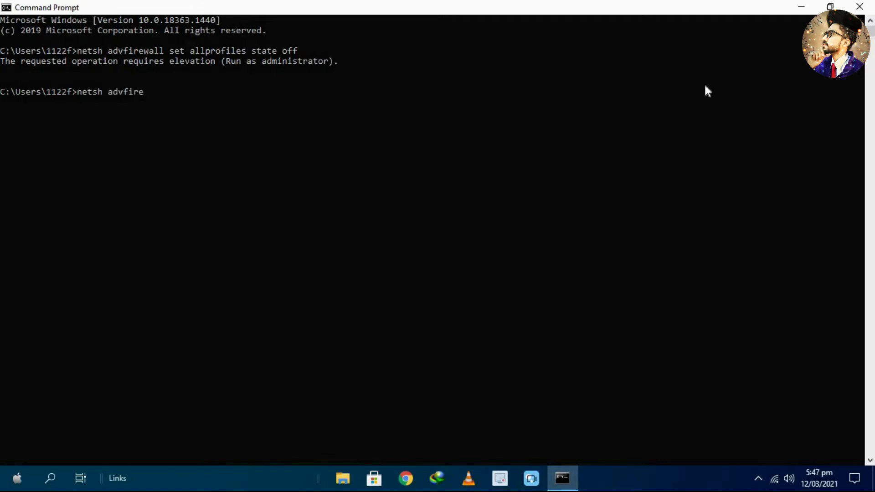
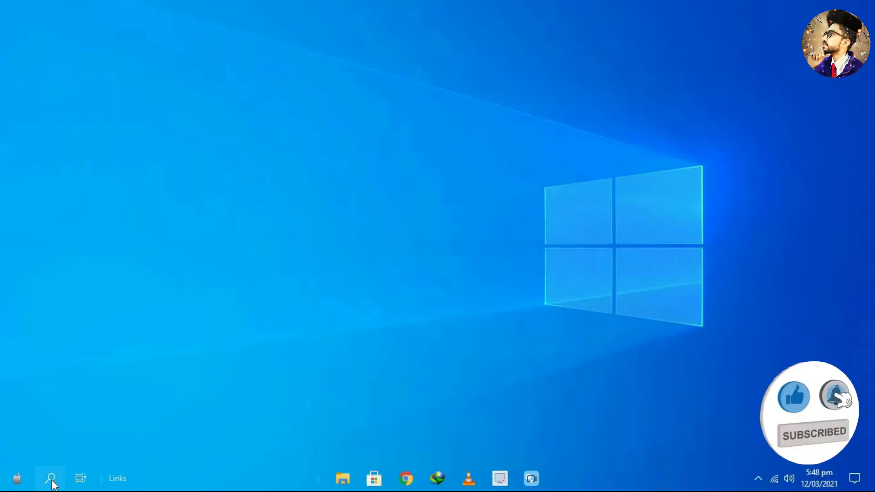
- Open a new Command Prompt from the Windows search and maximize its window
left_click(52, 481)
type("c")
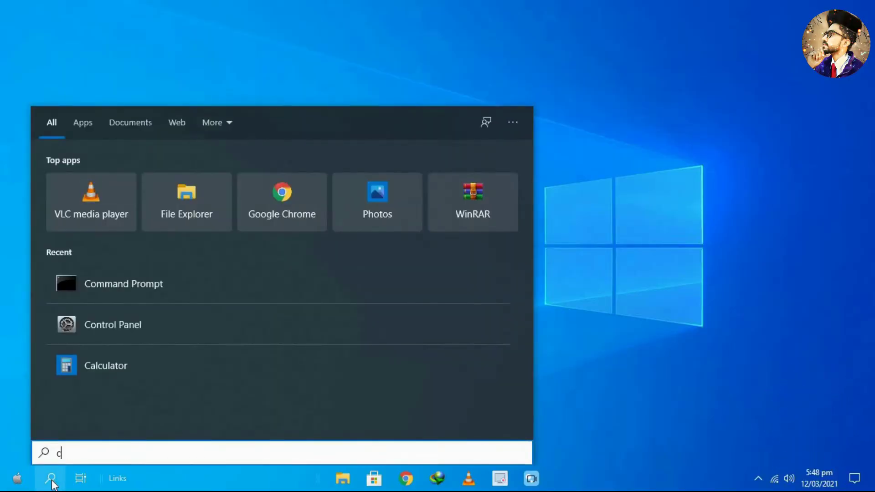
type("md")
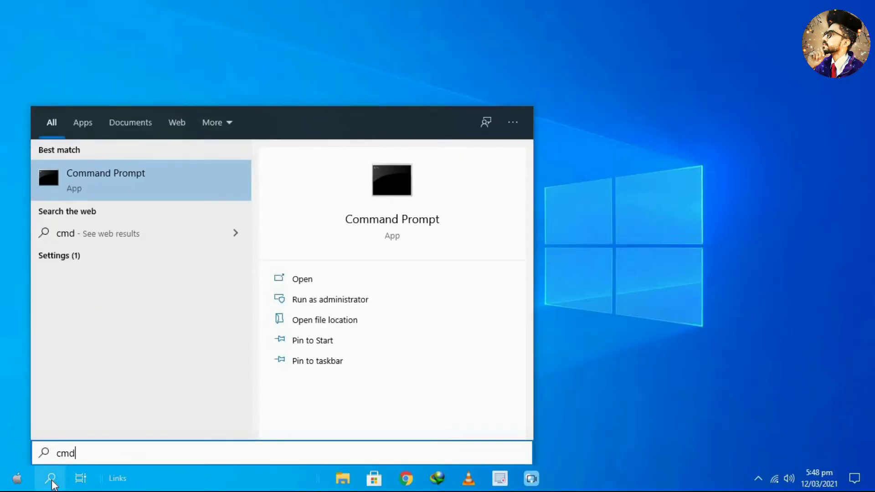
key("Return")
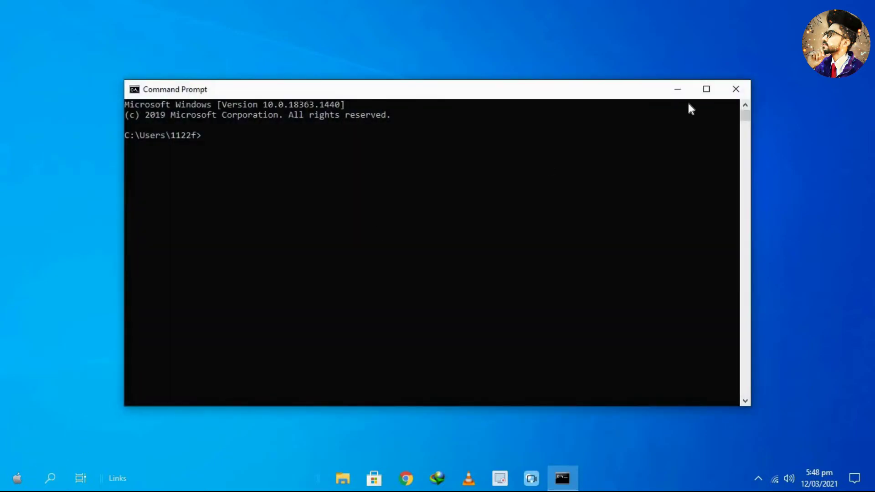
left_click(698, 94)
- Run the network reset commands "netsh winsock reset" and "netsh int ip reset"
type("net")
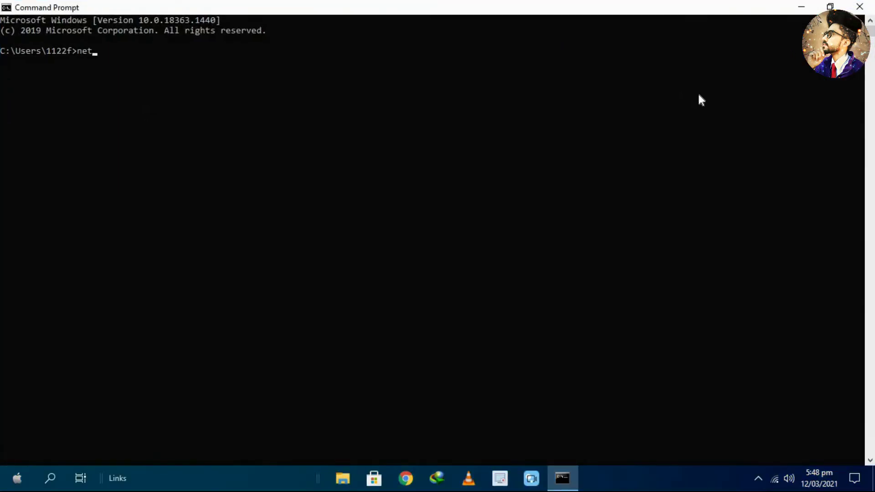
type("sh winsock reset")
key("Return")
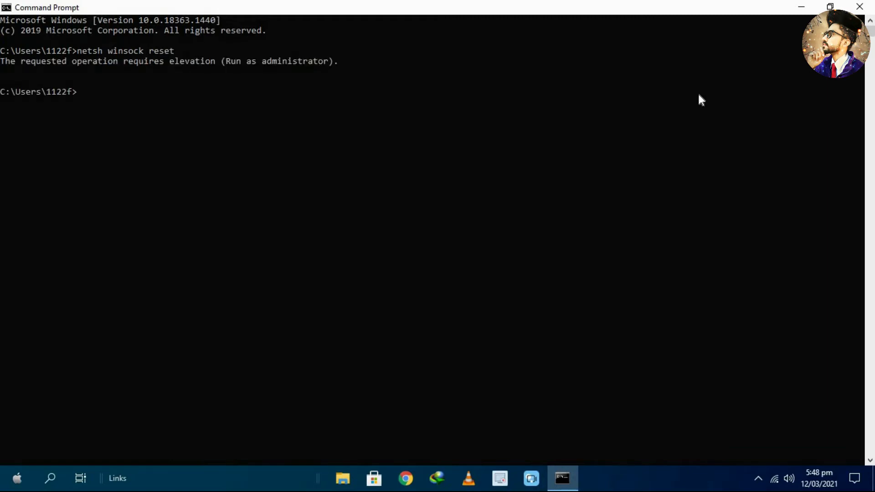
type("netsh int ip reset")
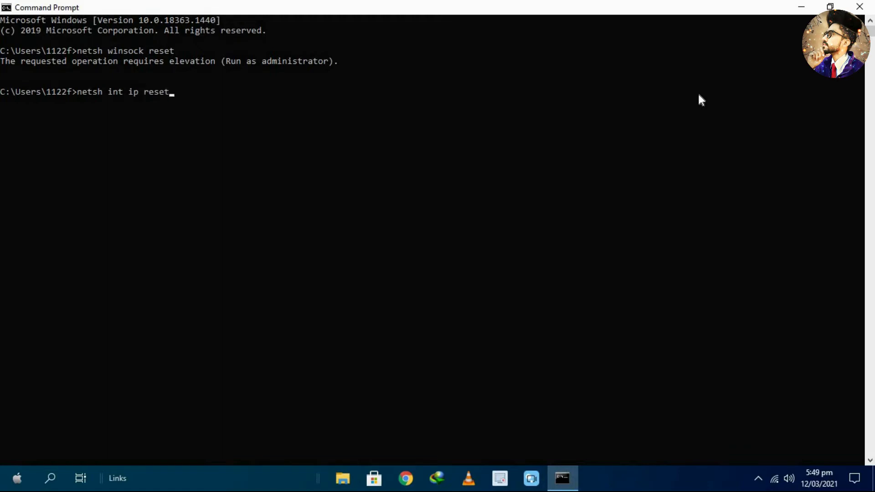
key("Return")
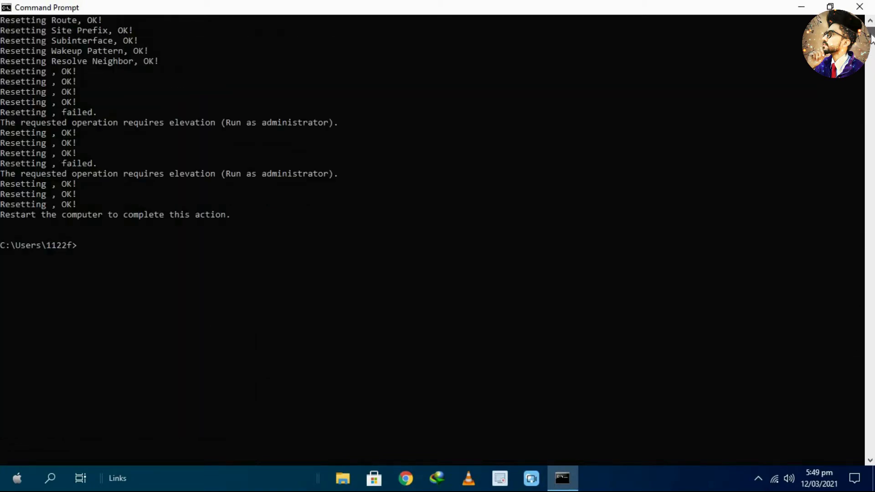
- Release the computer's current IP address with the command "ipconfig /release"
type("ipconfig /release")
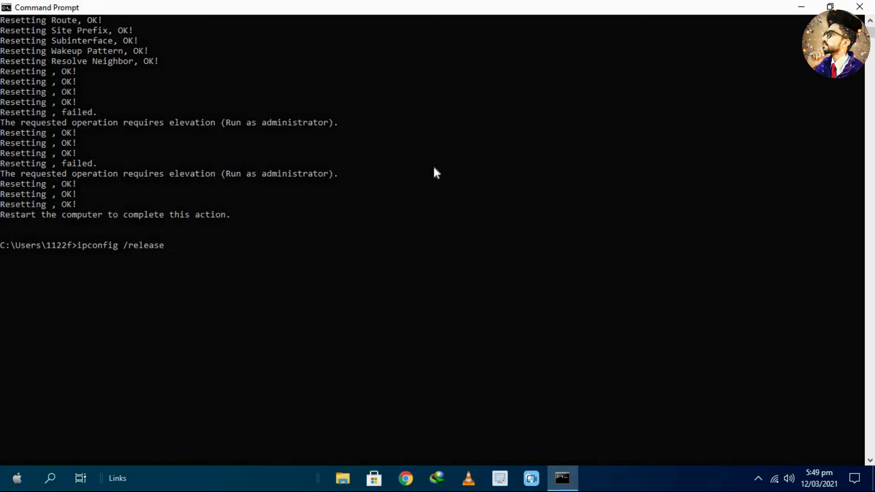
key("Return")
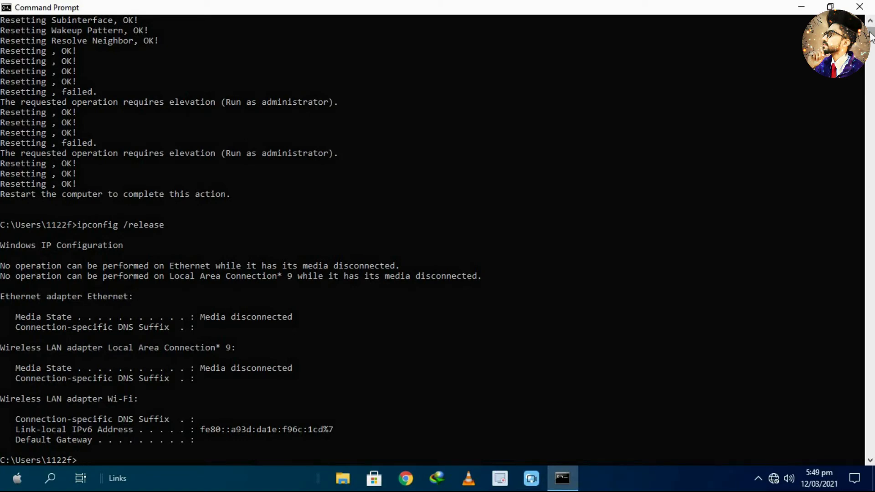
left_click_drag(870, 36, 871, 40)
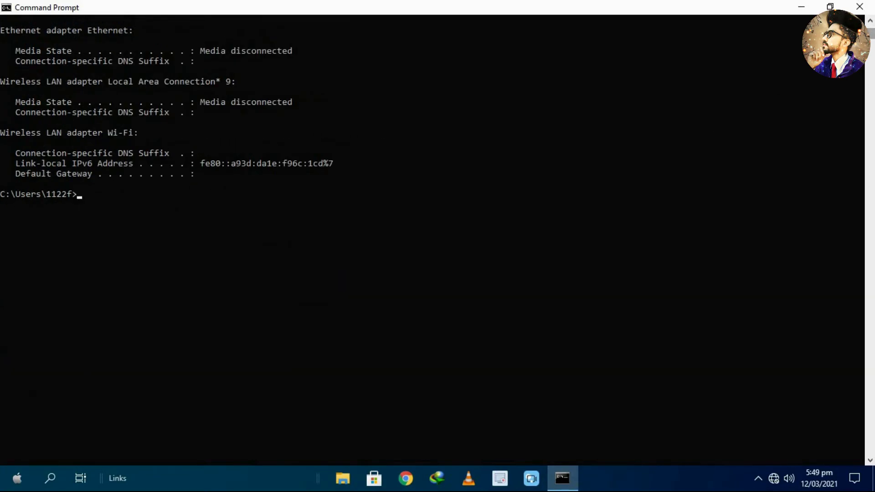
- Run "ipconfig /renew" and "ipconfig /flushdns" to renew the IP address and clear the DNS cache, and close the Command Prompt
type("ipconfig /renew")
key("Return")
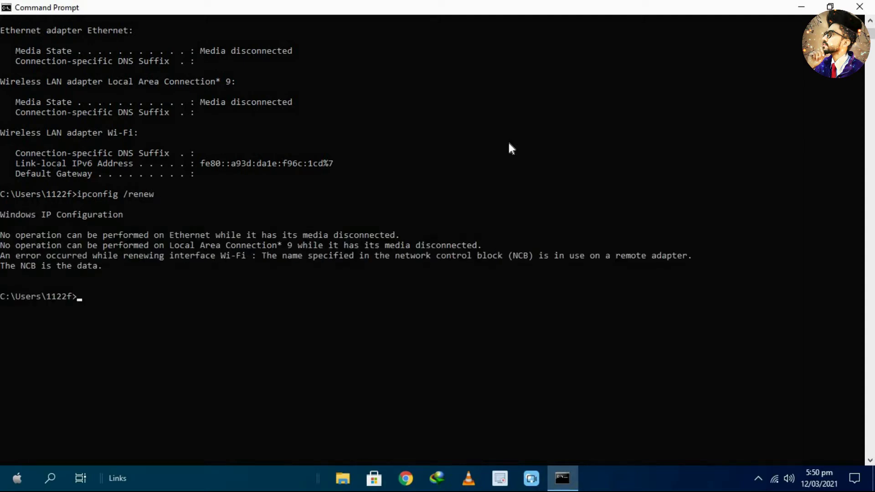
type("ipconfig /flushdns")
key("Return")
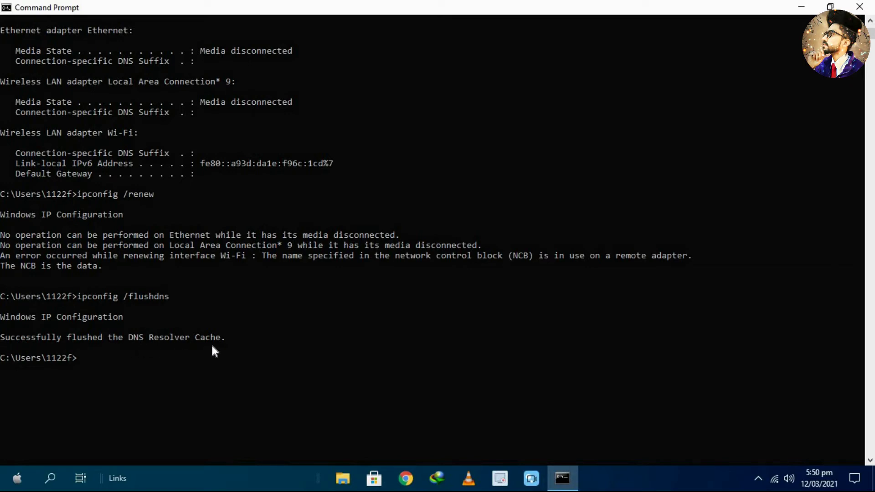
left_click(859, 7)
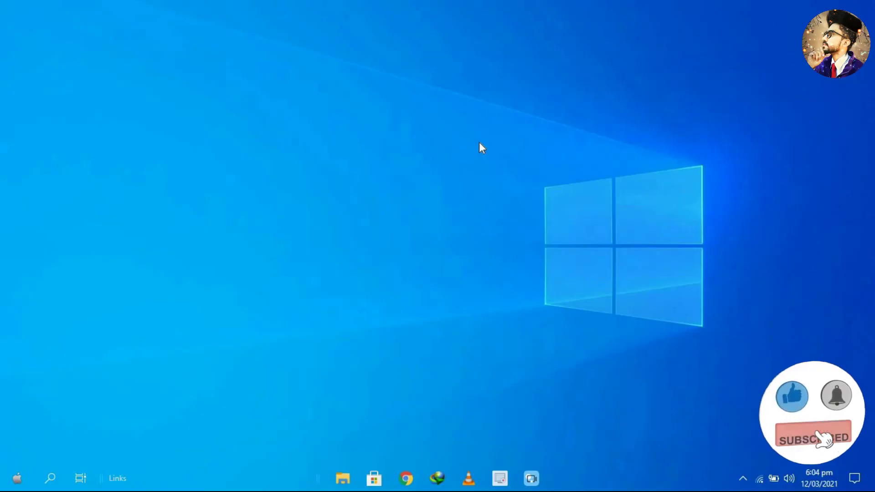
- Find Command Prompt with a Windows search for "CMD", open it without administrator rights and maximize its window
left_click(53, 476)
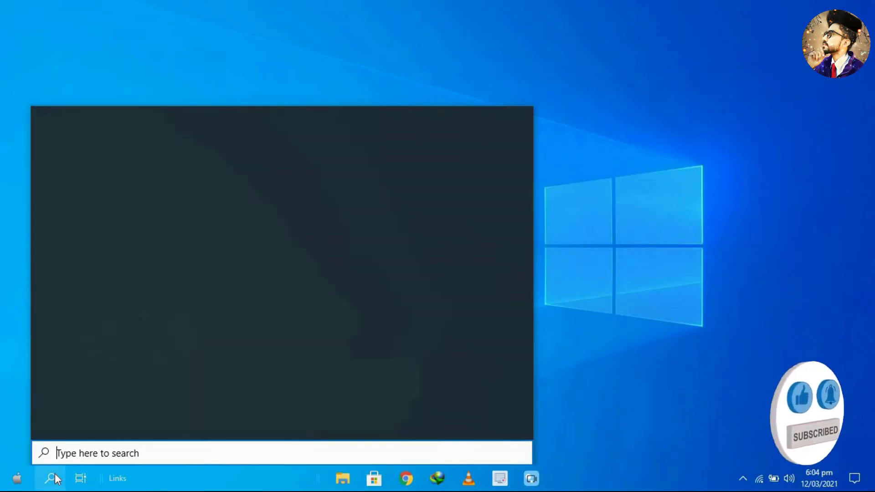
type("cM")
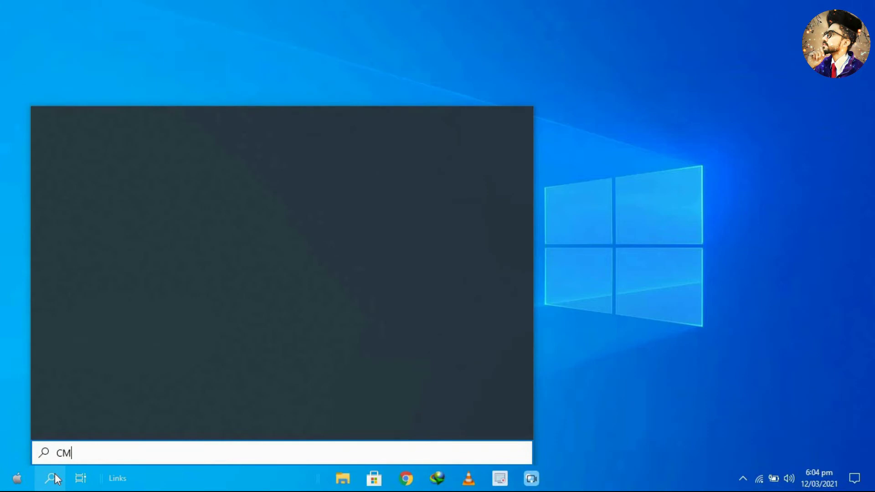
type("D")
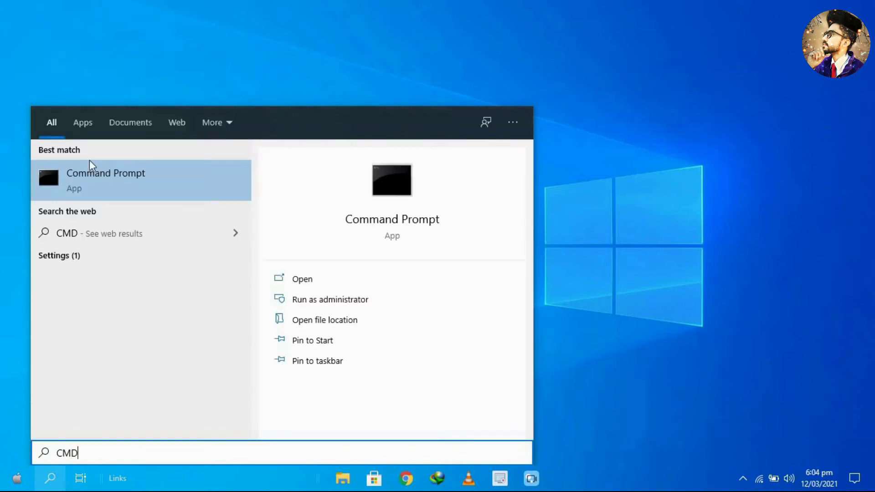
left_click(302, 278)
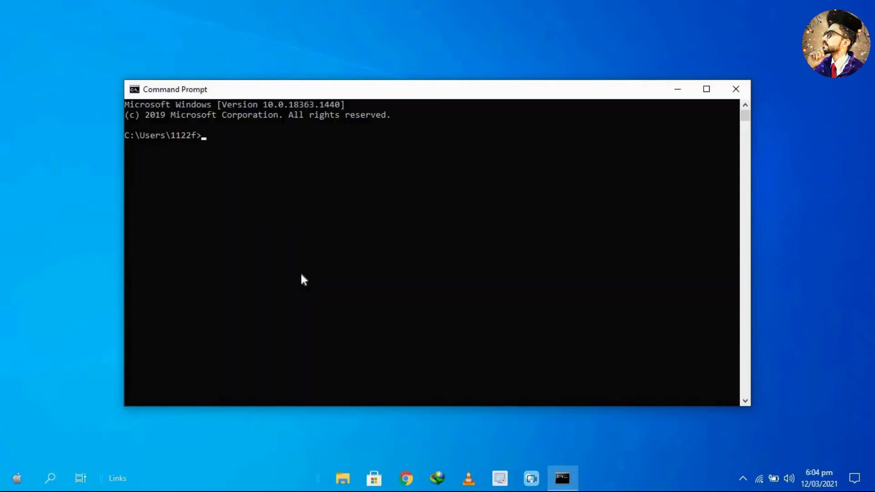
left_click(706, 91)
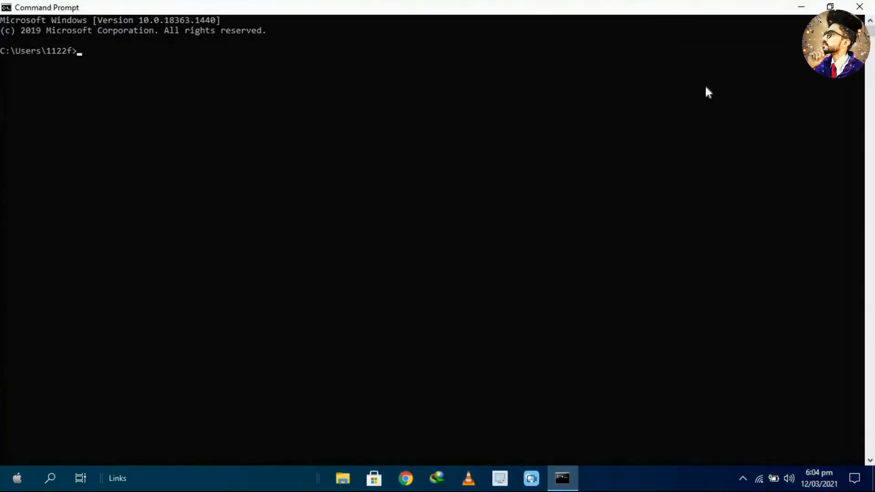
- Try the reset commands "netsh winsock reset catalog" and "netsh int ip reset reset.log", and close the Command Prompt
type("netsh winsock reset")
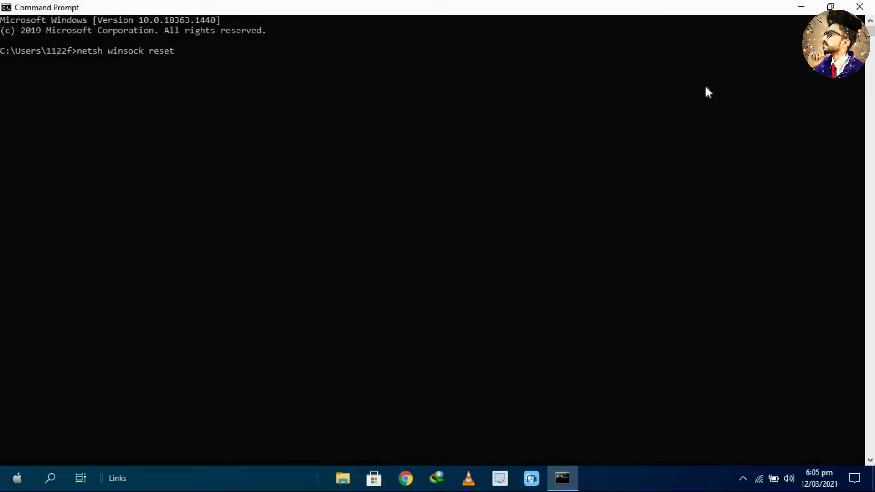
type(" catalog")
key("Return")
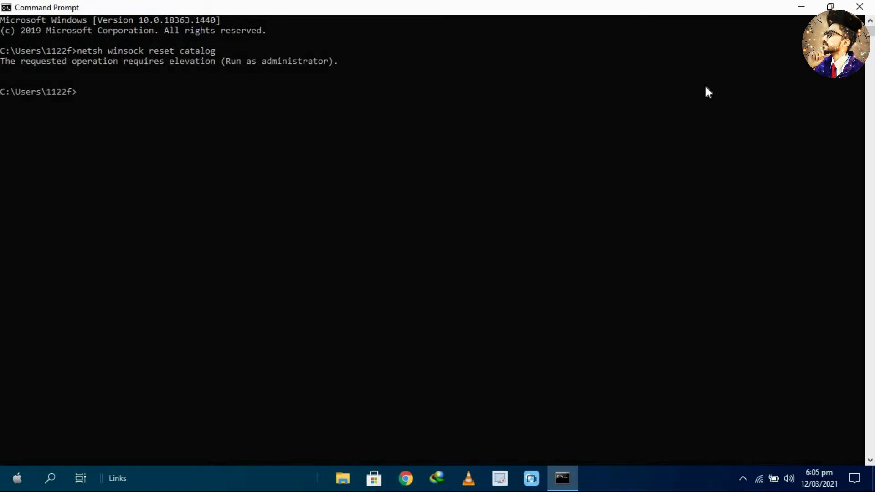
type("netsh int ip reset reset")
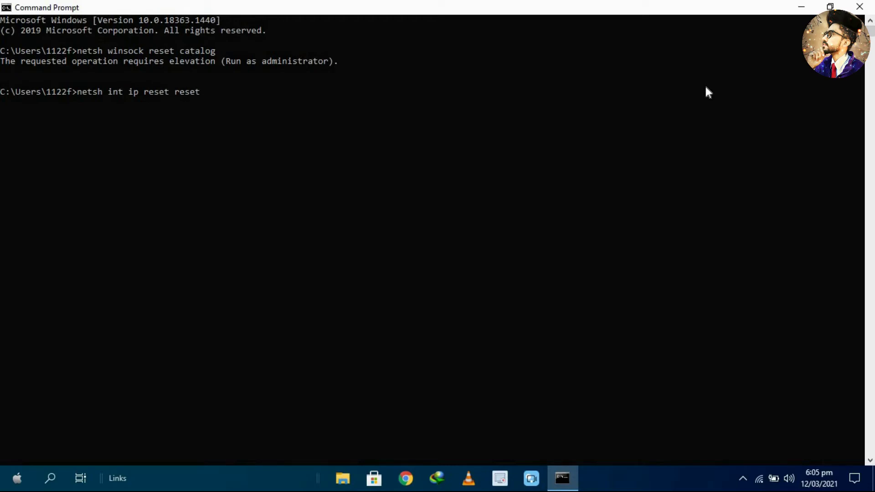
type(".log")
key("Return")
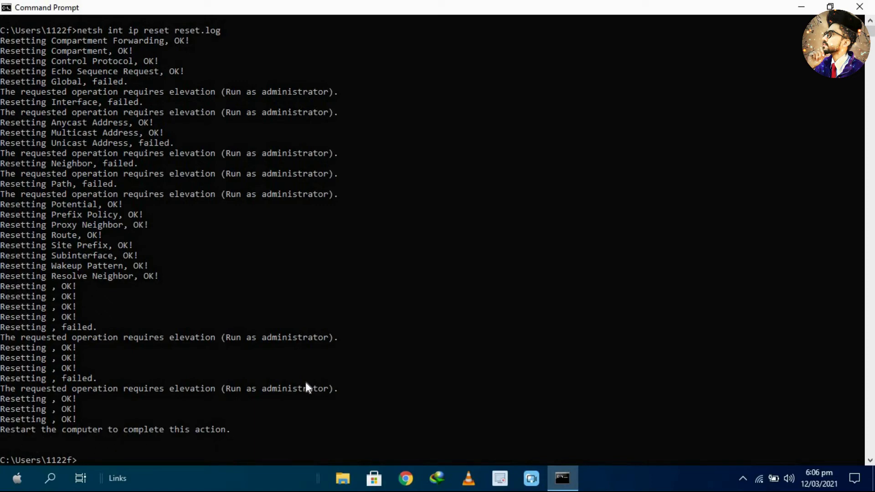
left_click(859, 7)
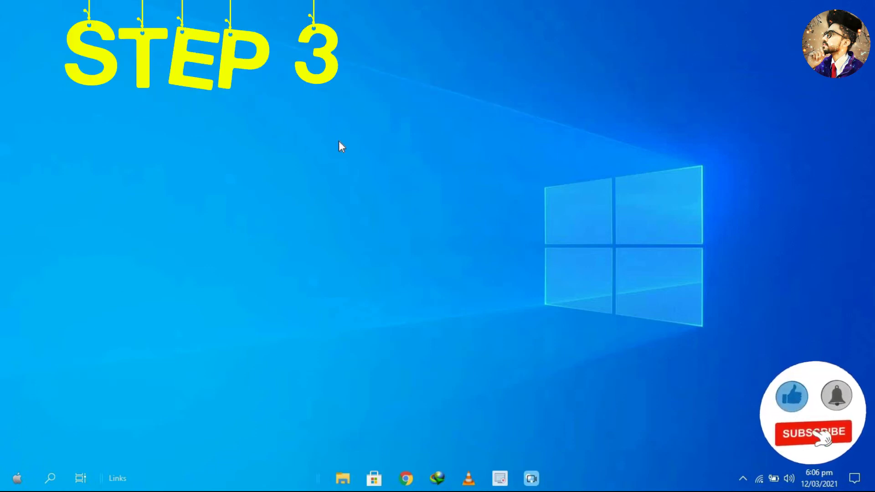
- Open Device Manager by launching "devmgmt.msc" from the Windows Run dialog
left_click(51, 484)
type("r")
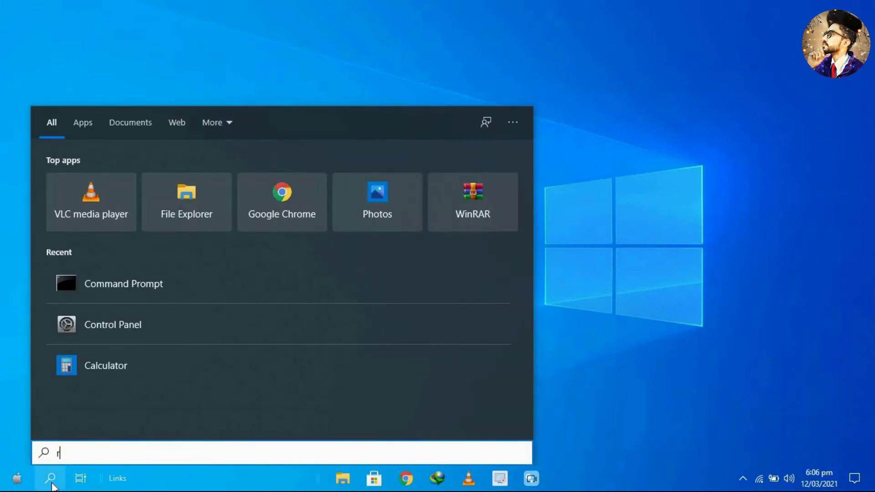
type("un")
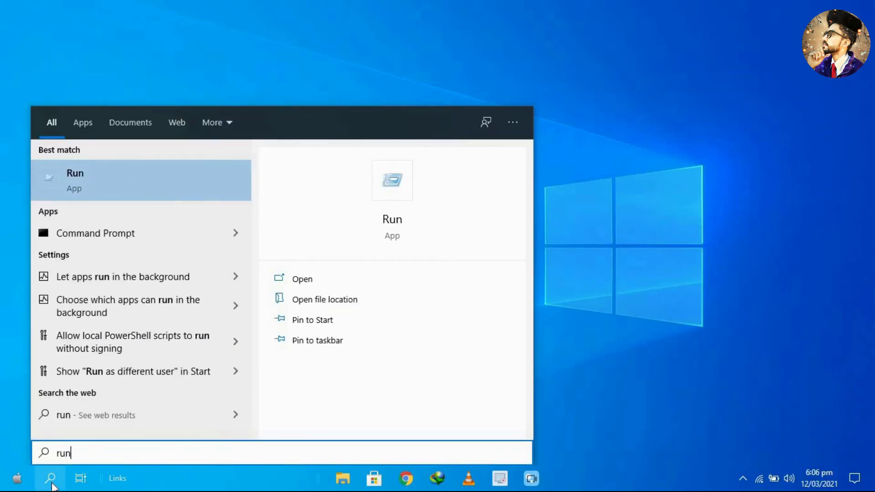
key("Return")
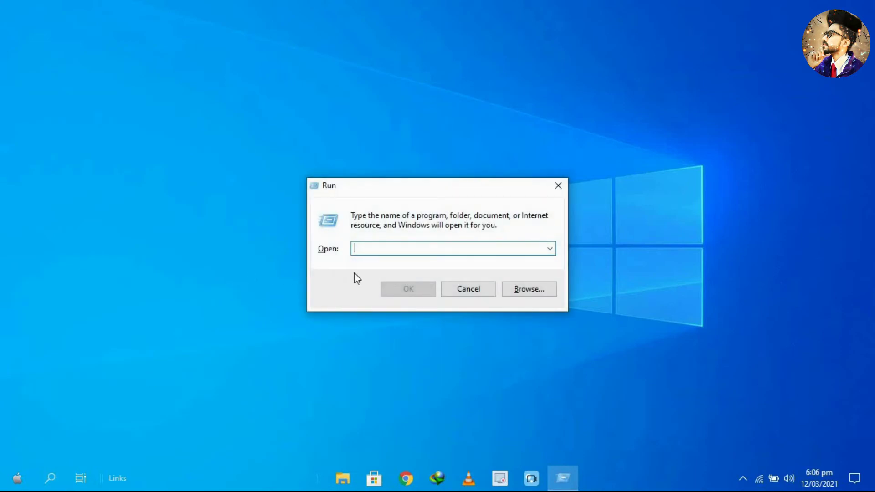
type("de")
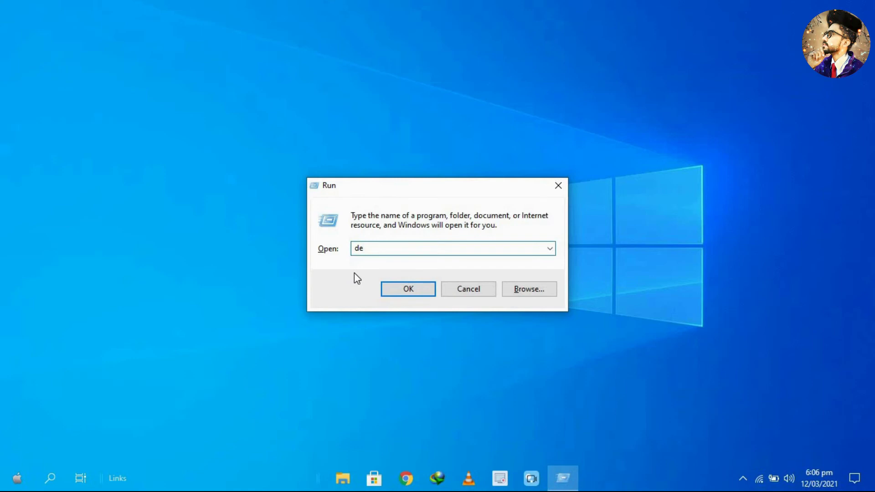
type("vmgmt.msc")
left_click(399, 292)
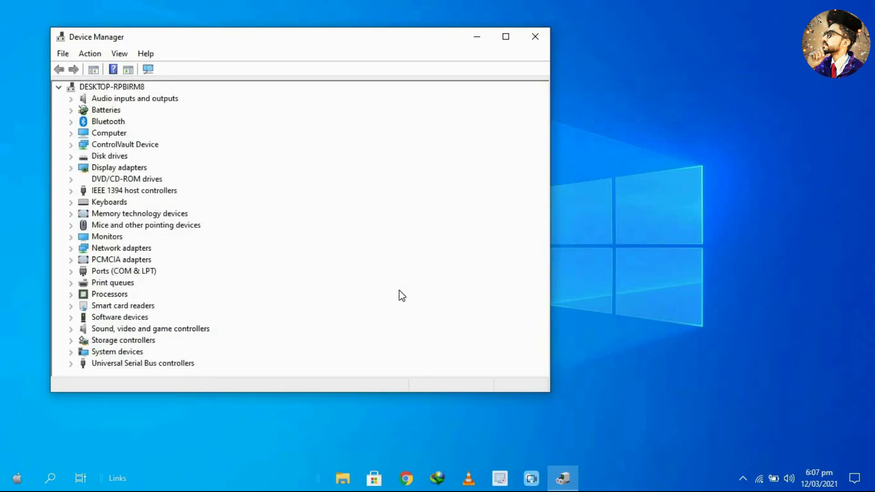
- Update the Intel(R) 82577LM Gigabit Network Connection driver with the compatible driver from the list available on the computer
left_click(71, 248)
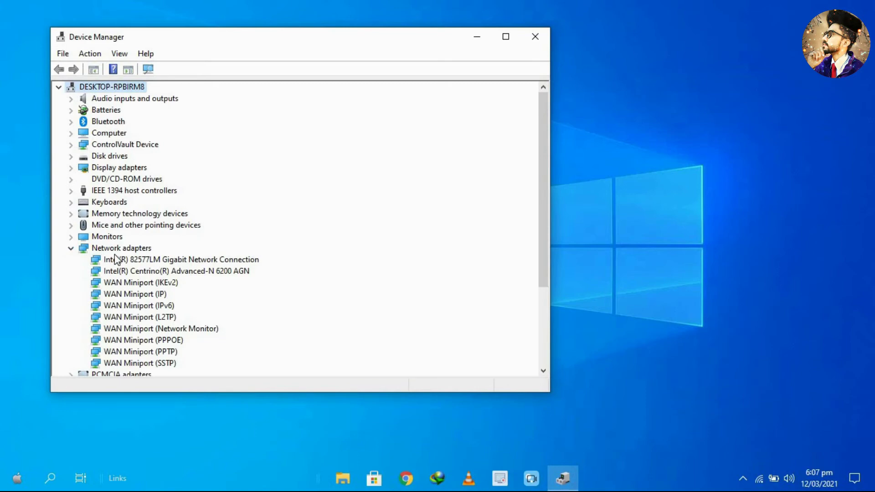
left_click(187, 262)
right_click(187, 261)
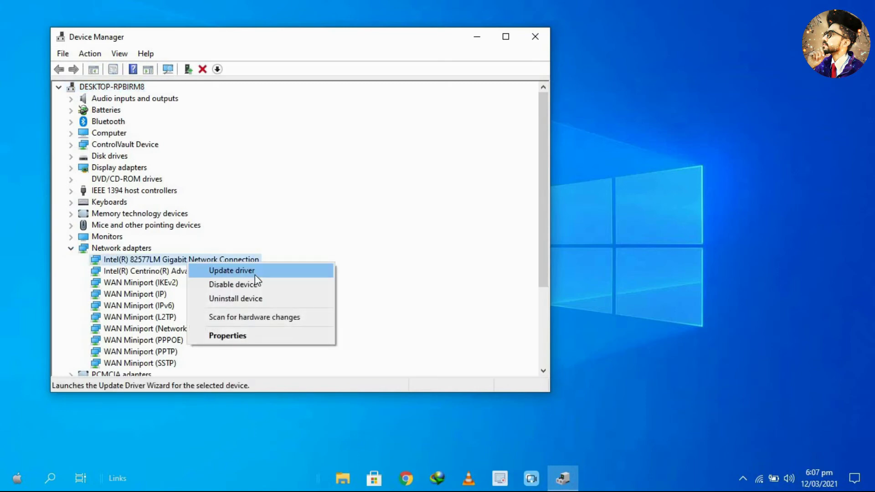
left_click(257, 275)
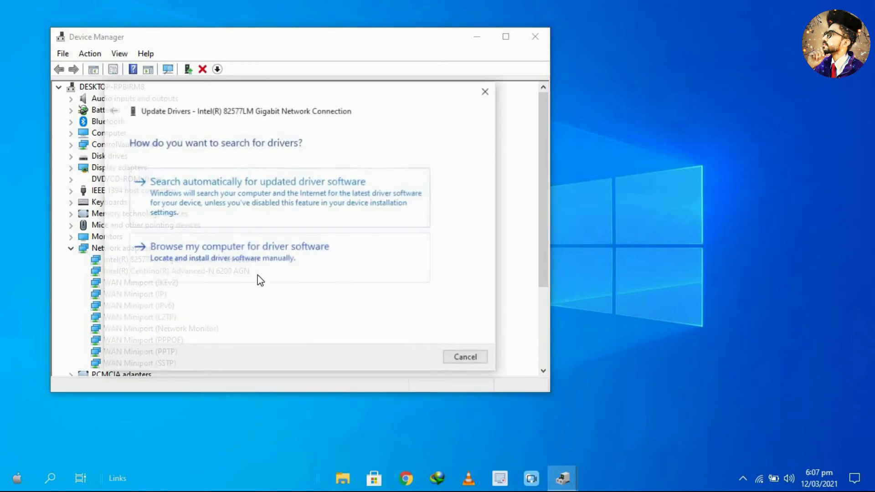
left_click(286, 256)
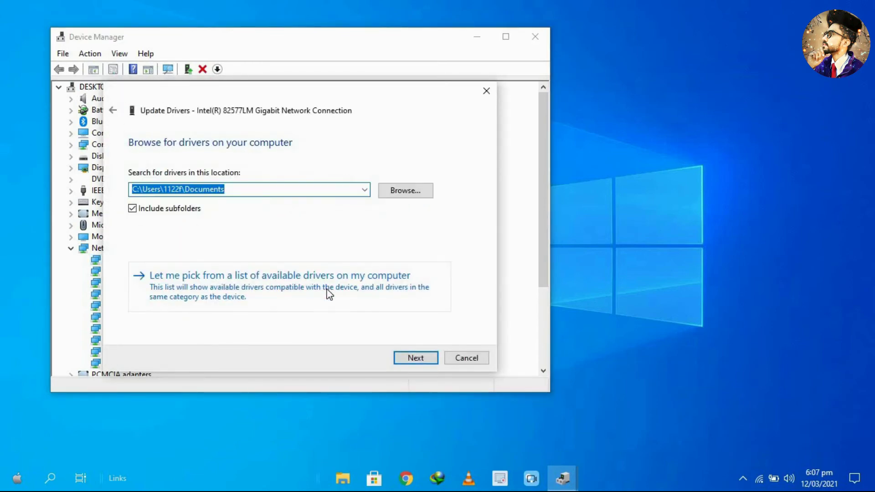
left_click(327, 291)
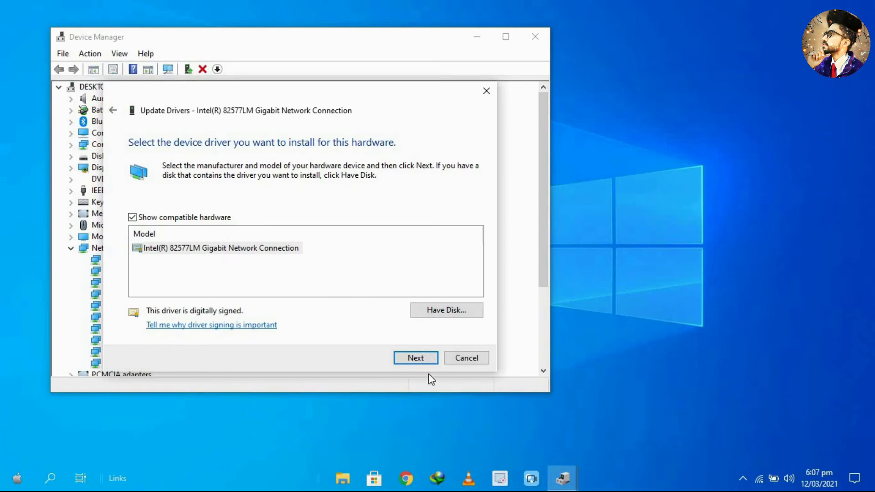
left_click(423, 358)
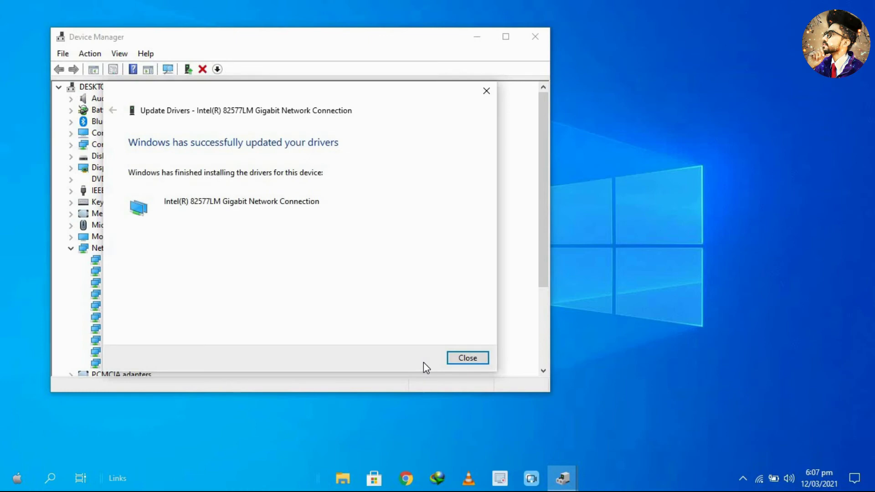
left_click(467, 358)
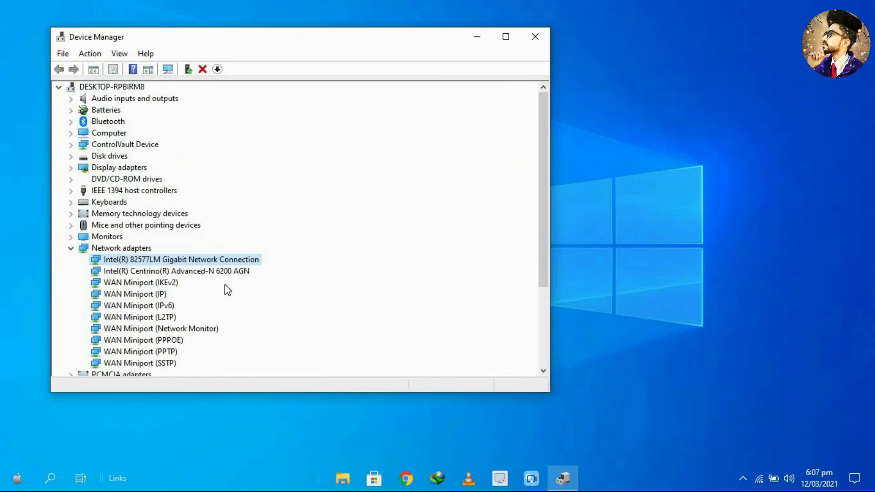
- Update the Intel(R) Centrino(R) Advanced-N 6200 AGN adapter with the listed Intel driver on the computer, and close Device Manager
left_click(221, 273)
right_click(221, 274)
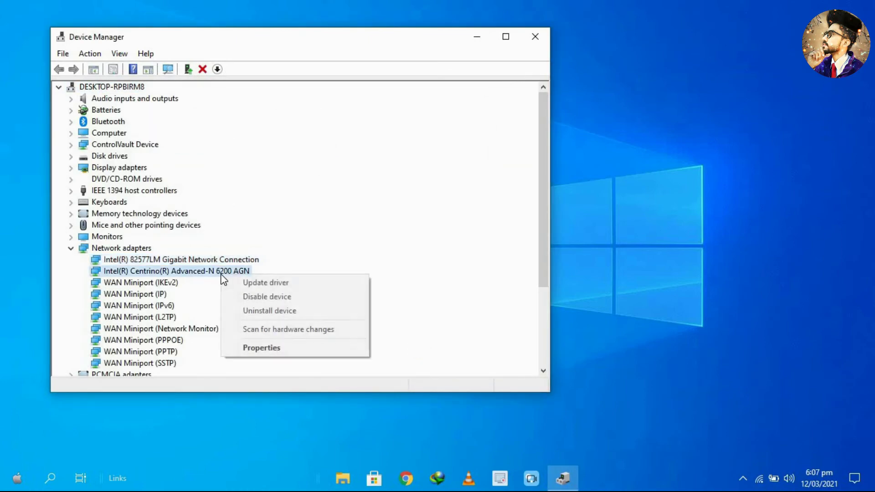
left_click(250, 283)
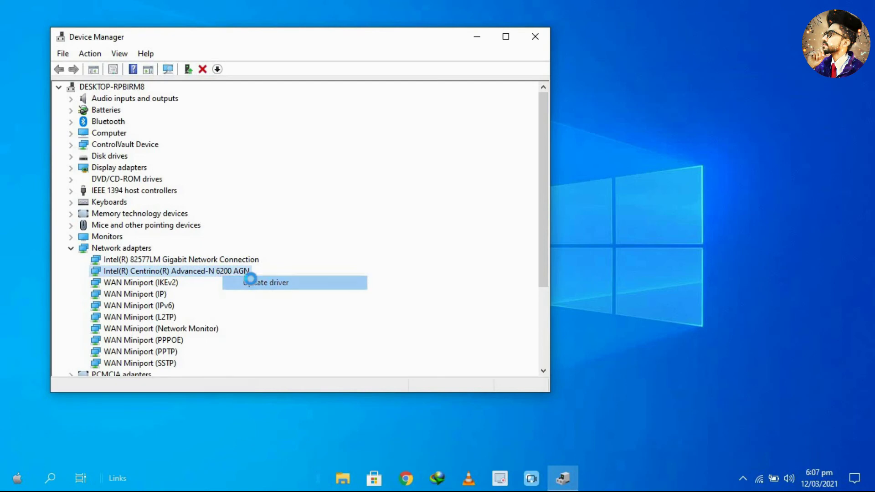
left_click(264, 259)
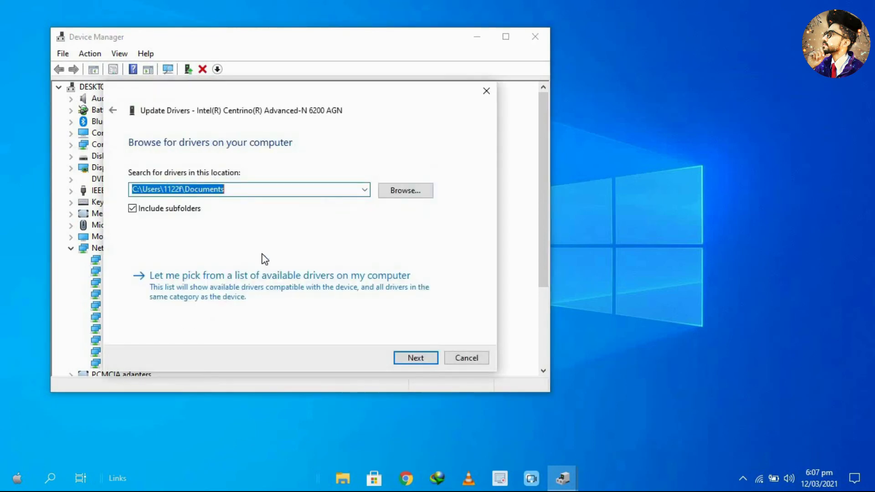
left_click(314, 279)
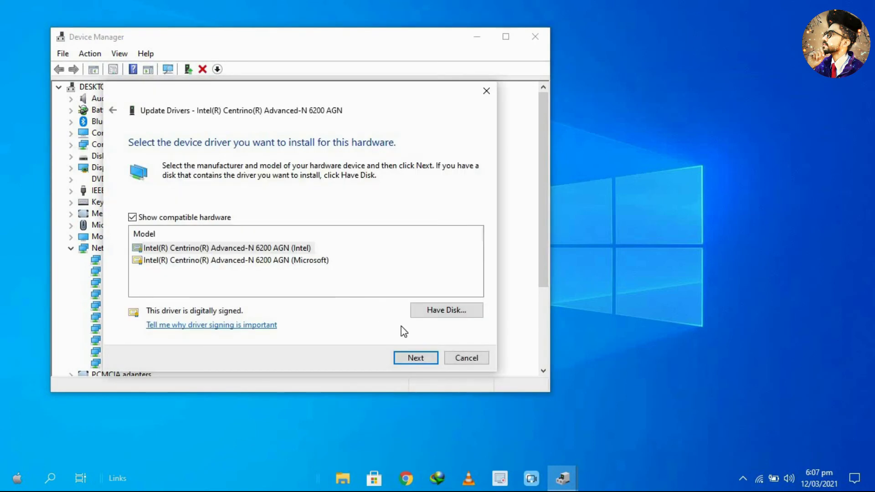
left_click(420, 360)
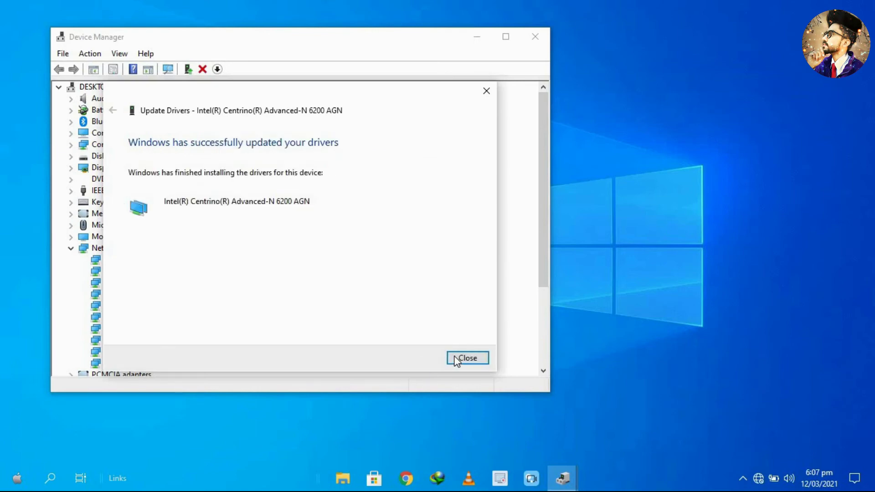
left_click(457, 360)
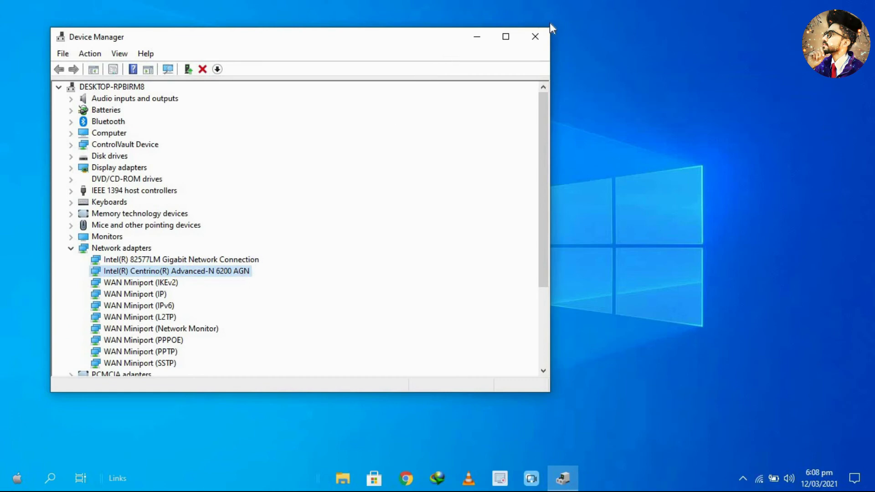
left_click(536, 37)
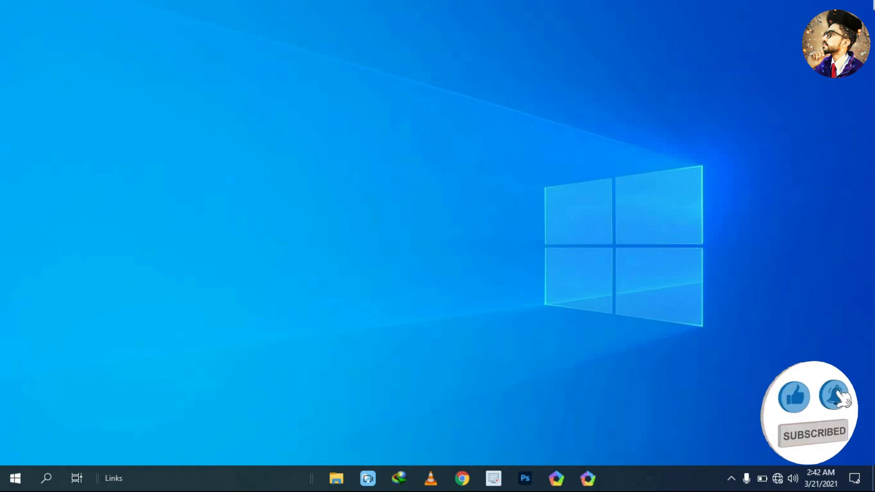
- Open Control Panel from the Windows search
left_click(46, 478)
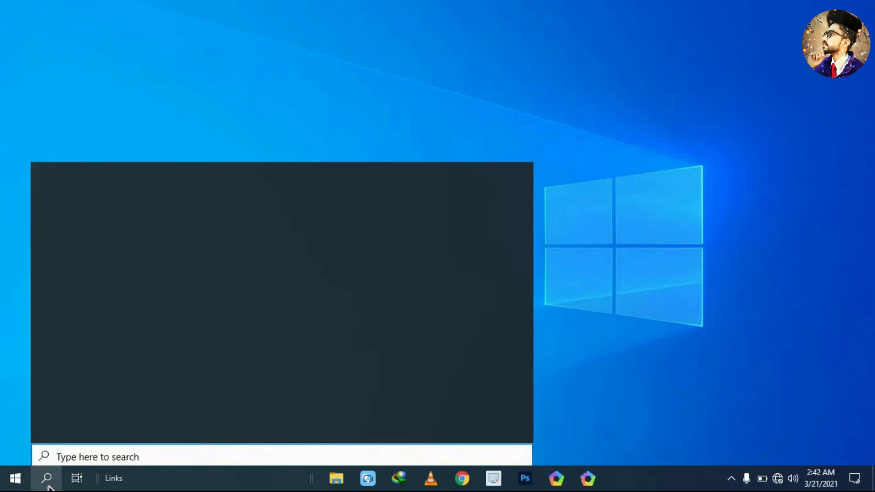
type("CON")
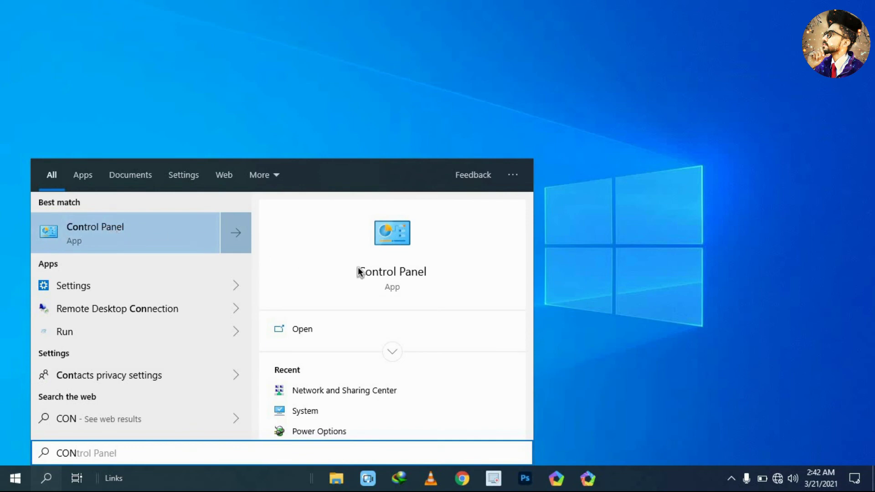
left_click(334, 335)
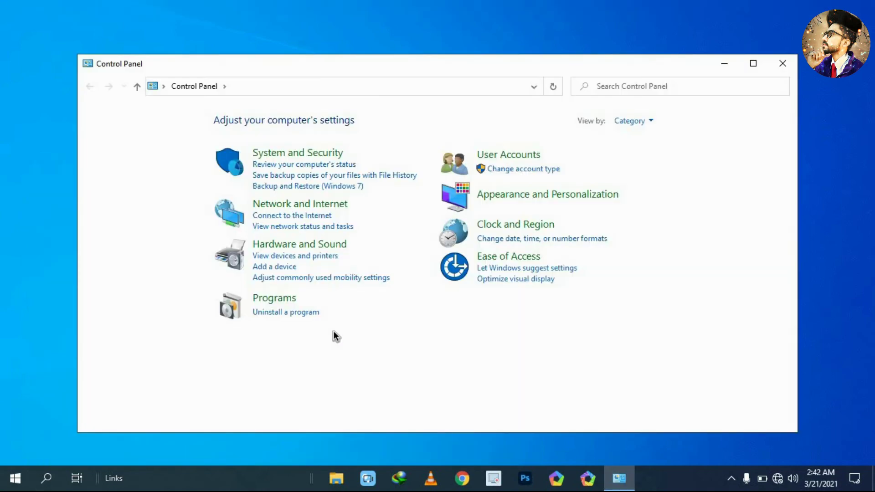
- Open the adapter list in Network Connections through Control Panel's Network and Sharing Center and maximize the window
left_click(754, 63)
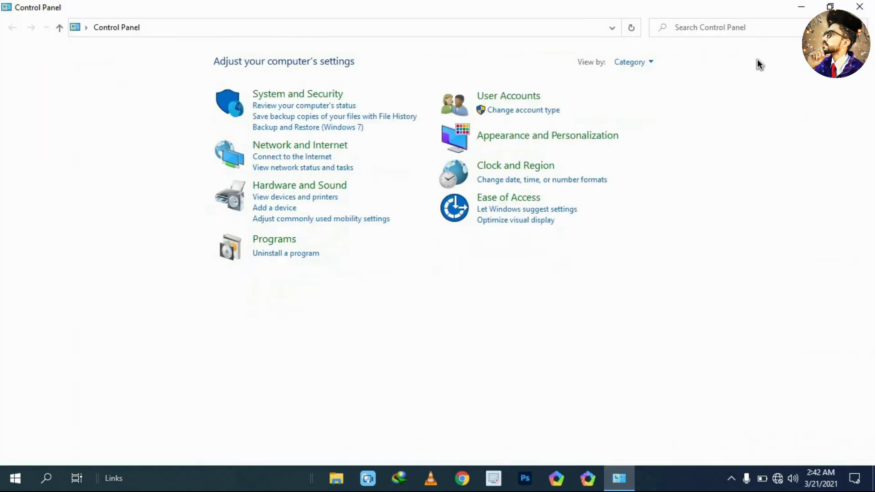
left_click(336, 146)
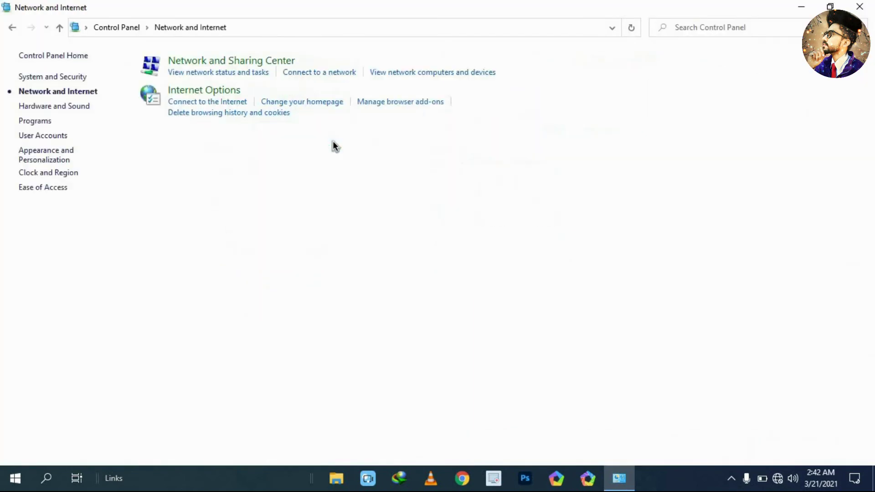
left_click(268, 60)
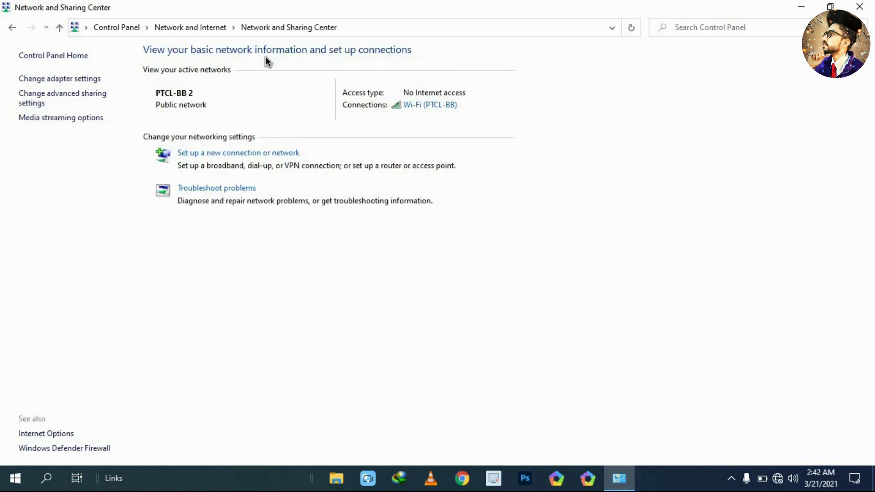
left_click(61, 80)
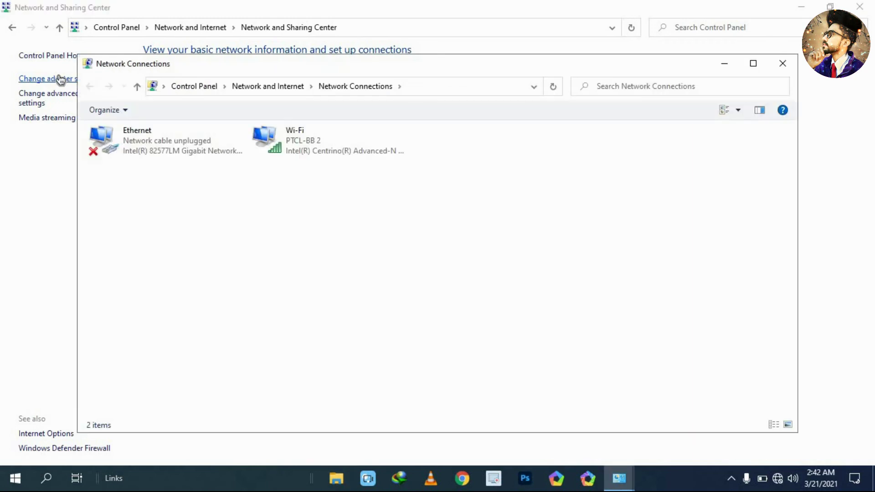
double_click(445, 67)
- Disable the Wi-Fi adapter and enable it again, and close the open Control Panel windows
left_click(285, 88)
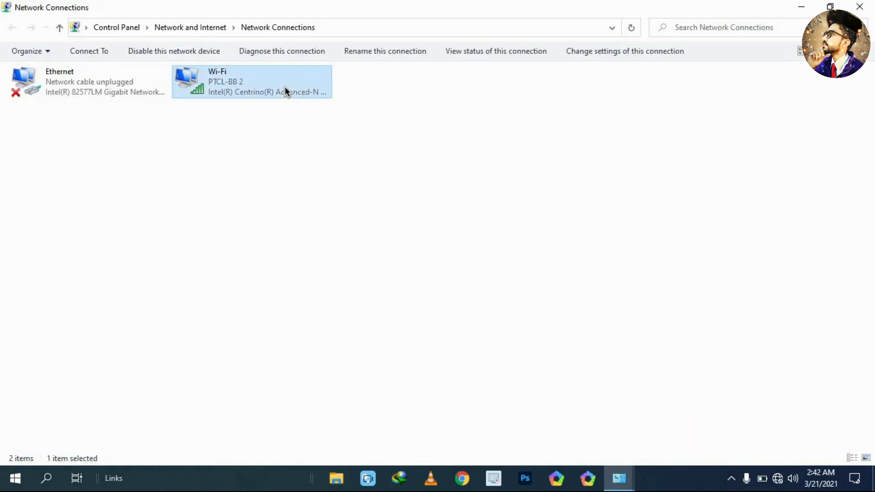
right_click(285, 89)
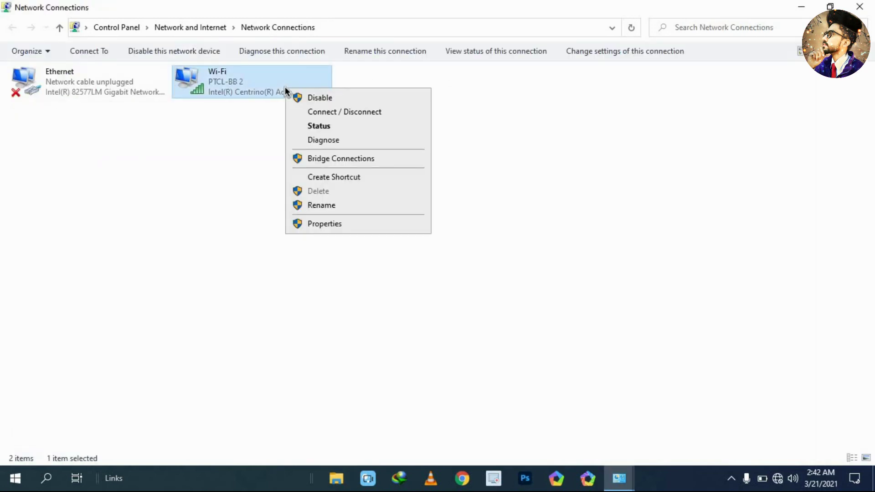
left_click(347, 98)
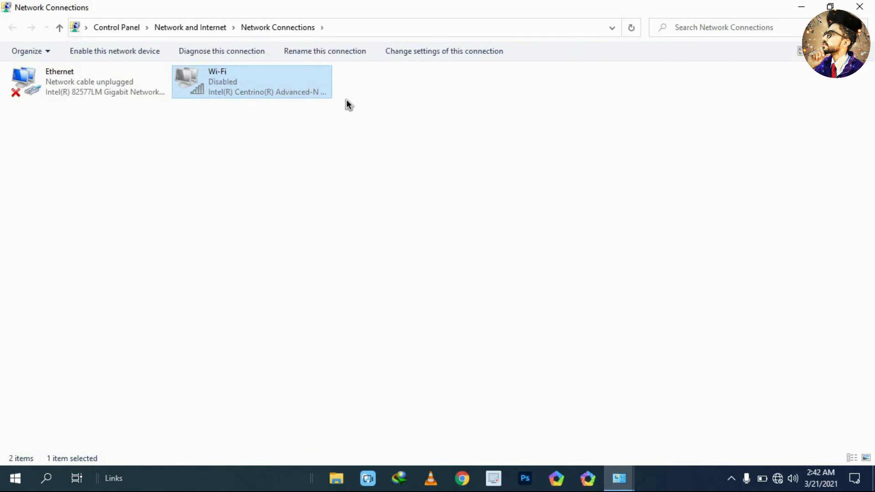
right_click(244, 84)
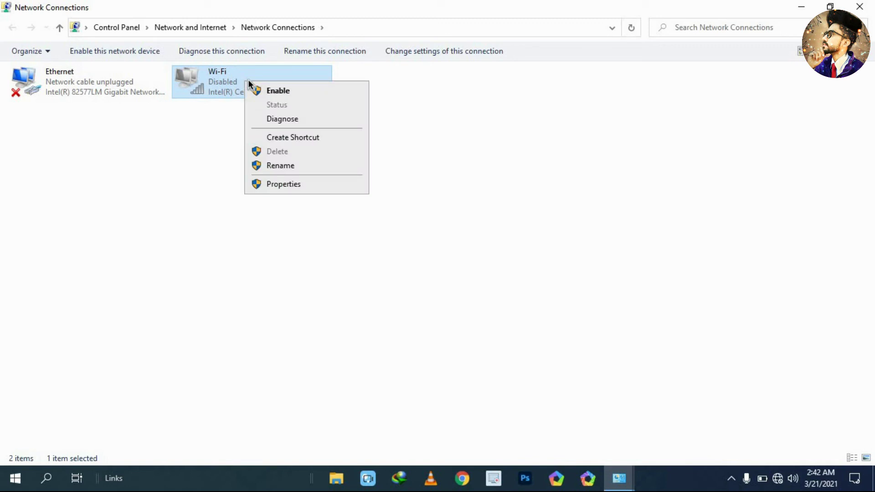
left_click(275, 90)
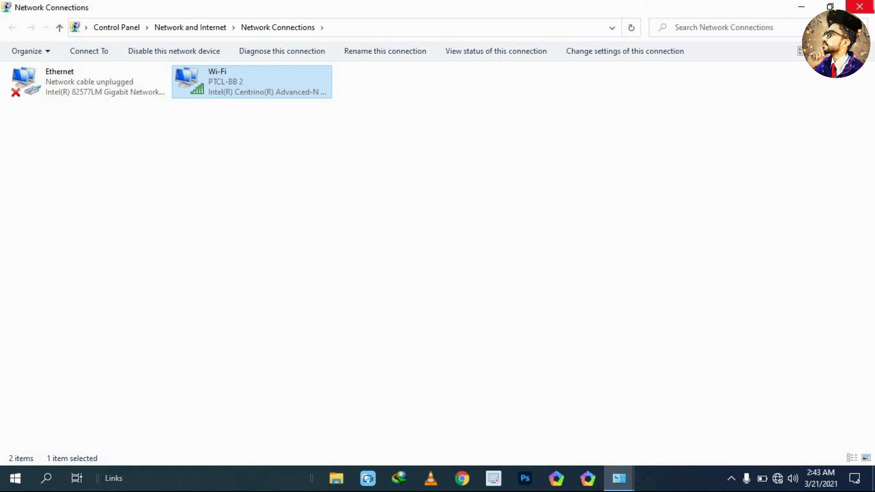
left_click(859, 6)
left_click(860, 6)
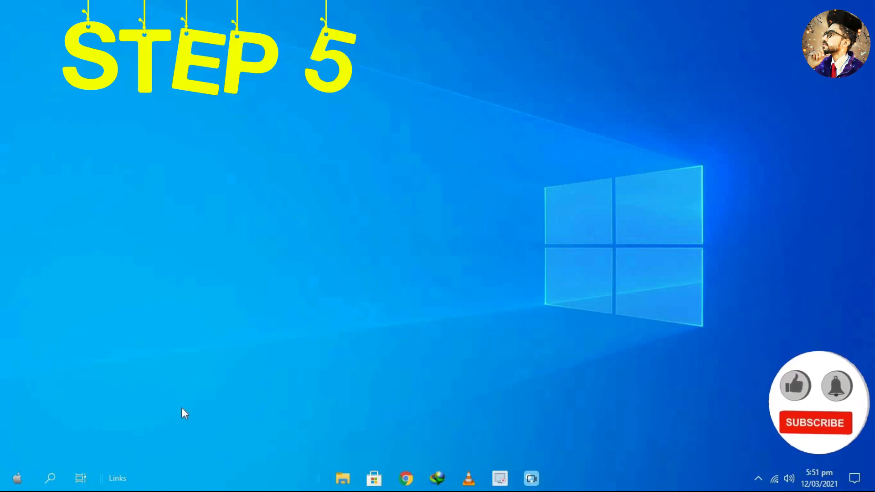
- Run a Network reset from the Network & Internet status page in Windows Settings and confirm resetting the network settings
left_click(17, 478)
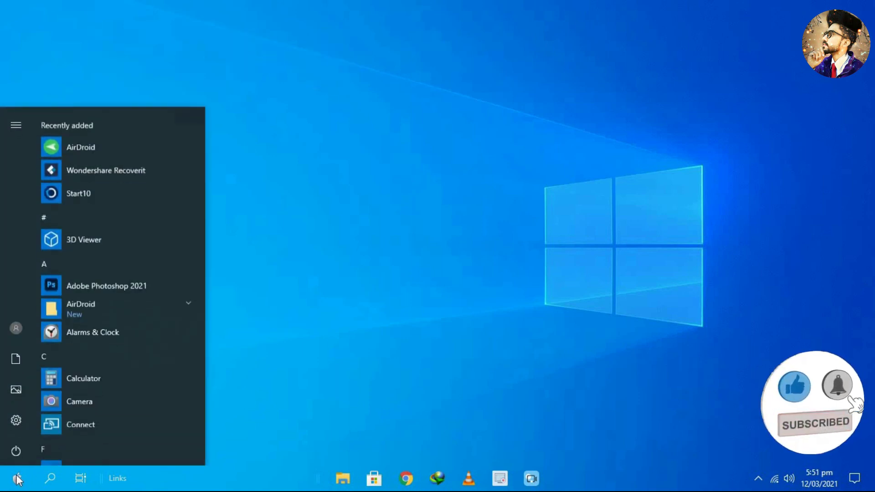
left_click(15, 421)
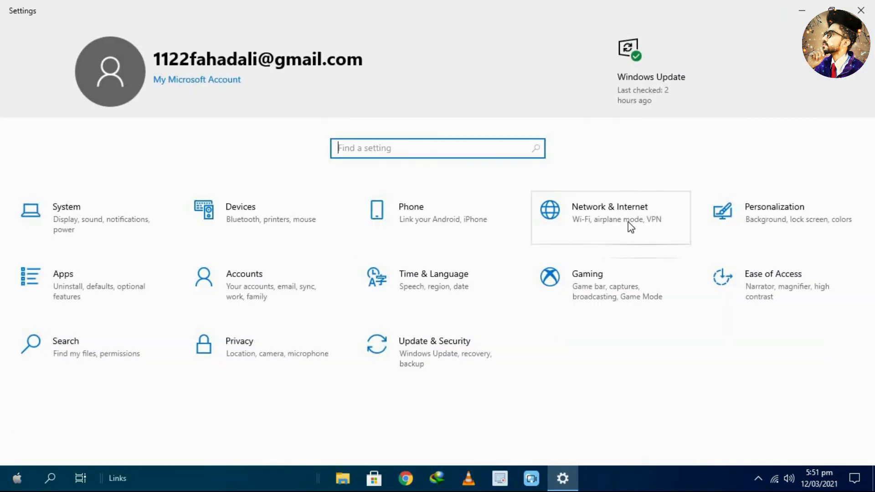
left_click(628, 222)
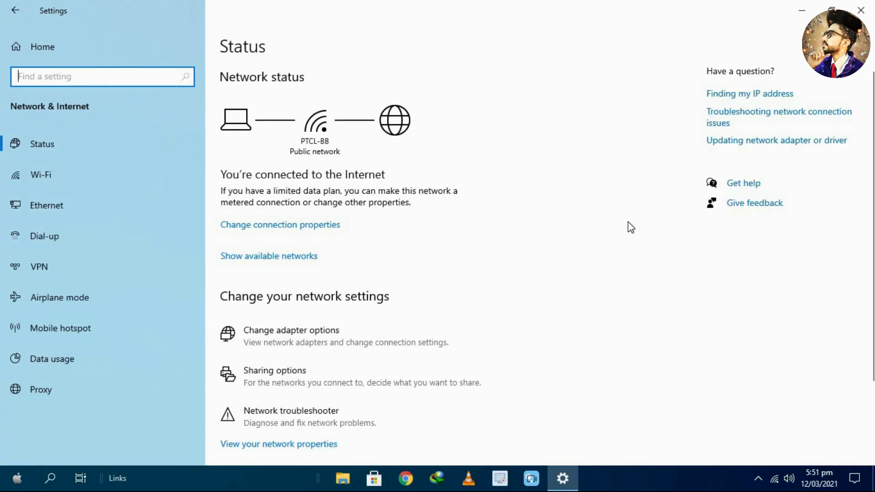
scroll(465, 355, "down", 3)
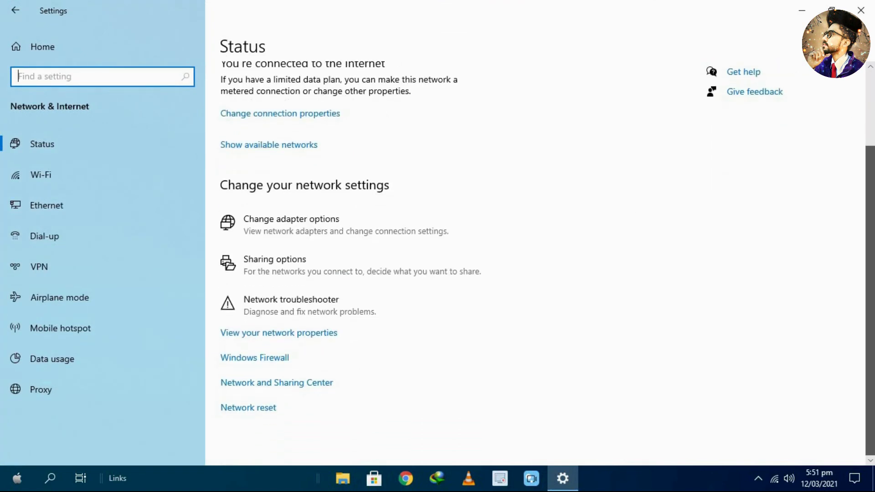
left_click(249, 408)
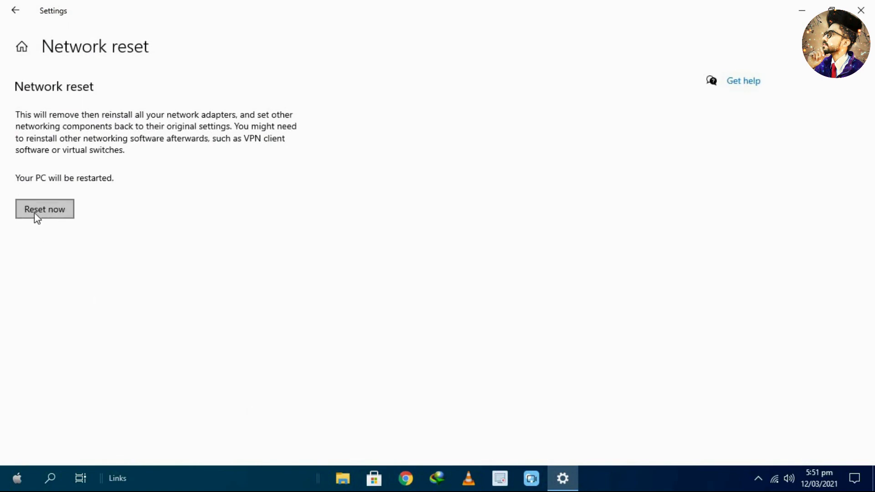
left_click(54, 214)
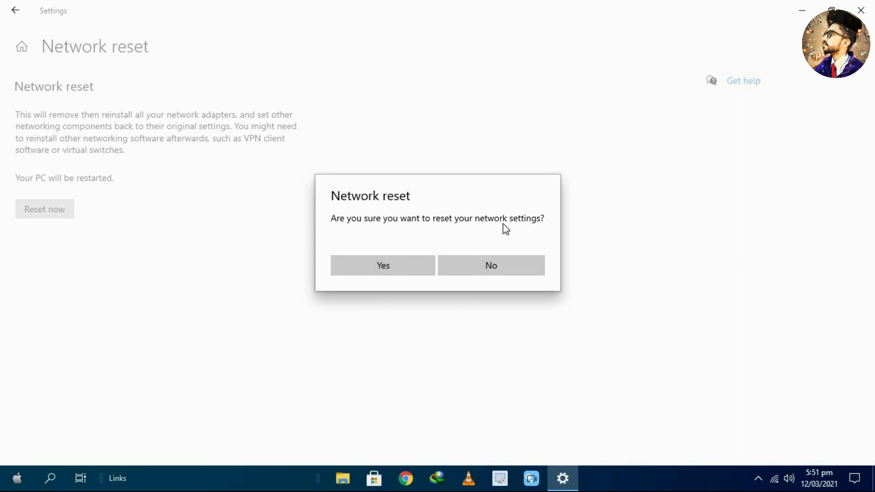
left_click(395, 264)
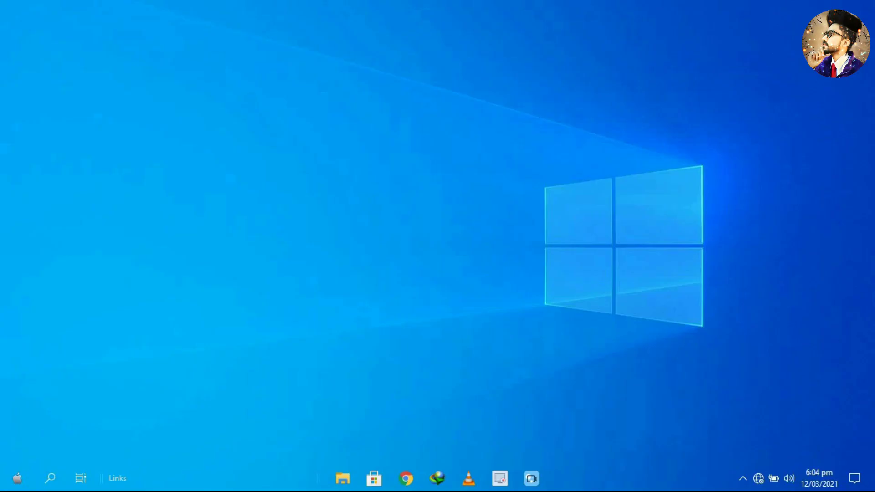
- Connect to the PTCL-BB Wi-Fi network by entering its network security key
left_click(759, 482)
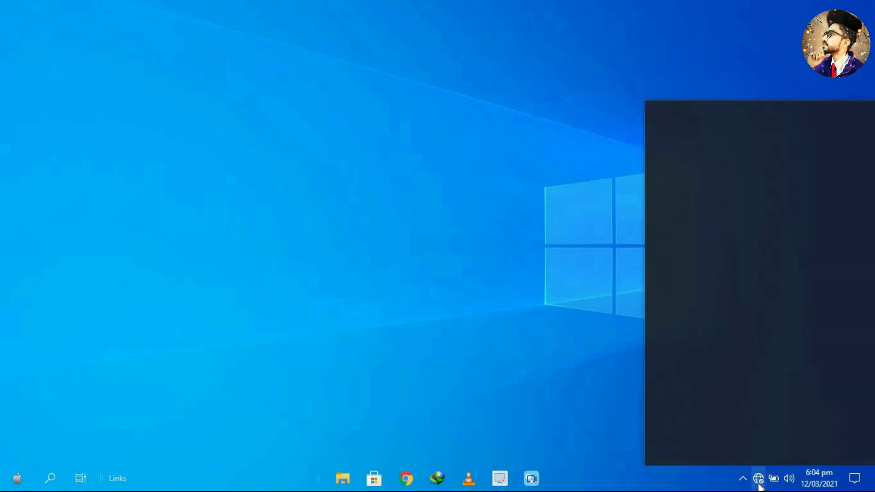
left_click(732, 129)
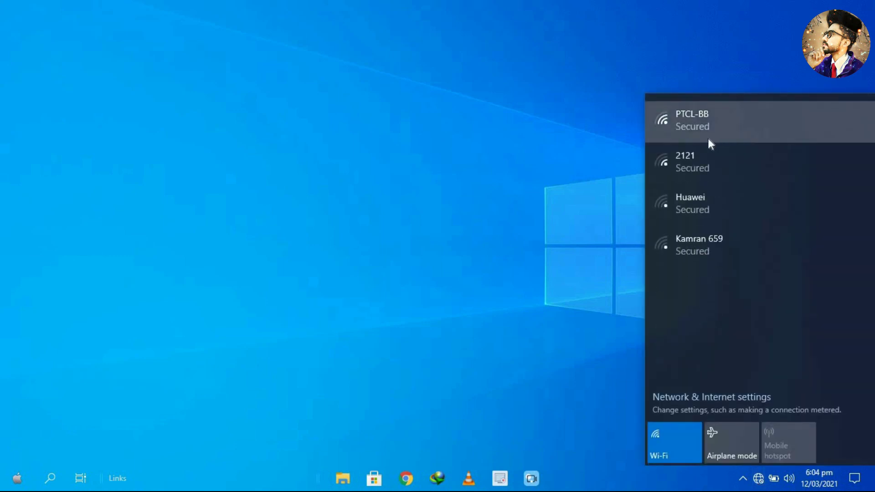
left_click(780, 177)
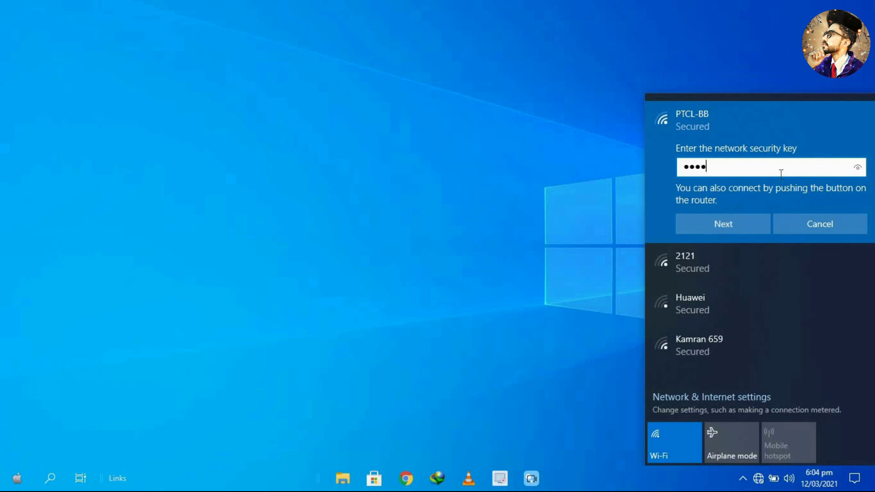
left_click(735, 229)
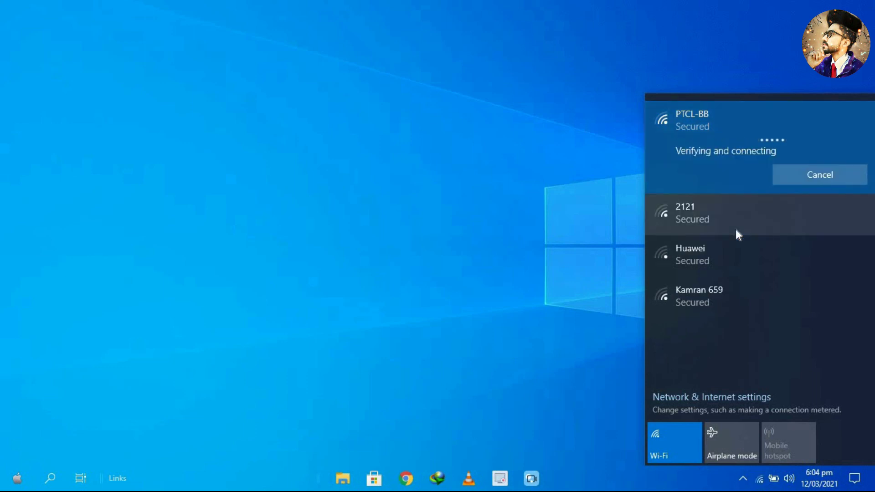